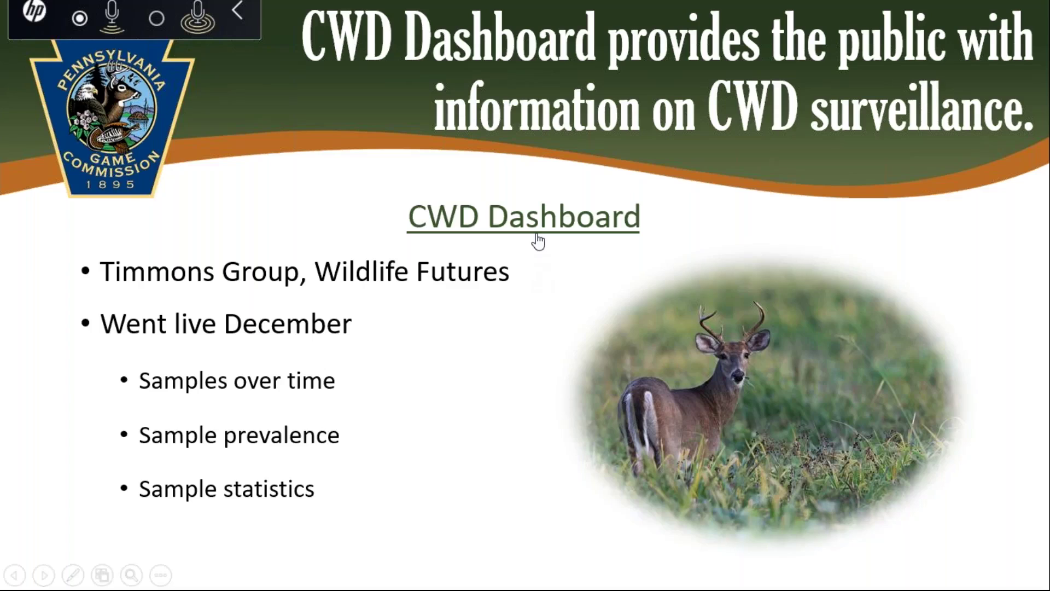
# - Open the CWD Dashboard link from the slide and display its CWD Surveillance section in full screen
pyautogui.click(538, 240)
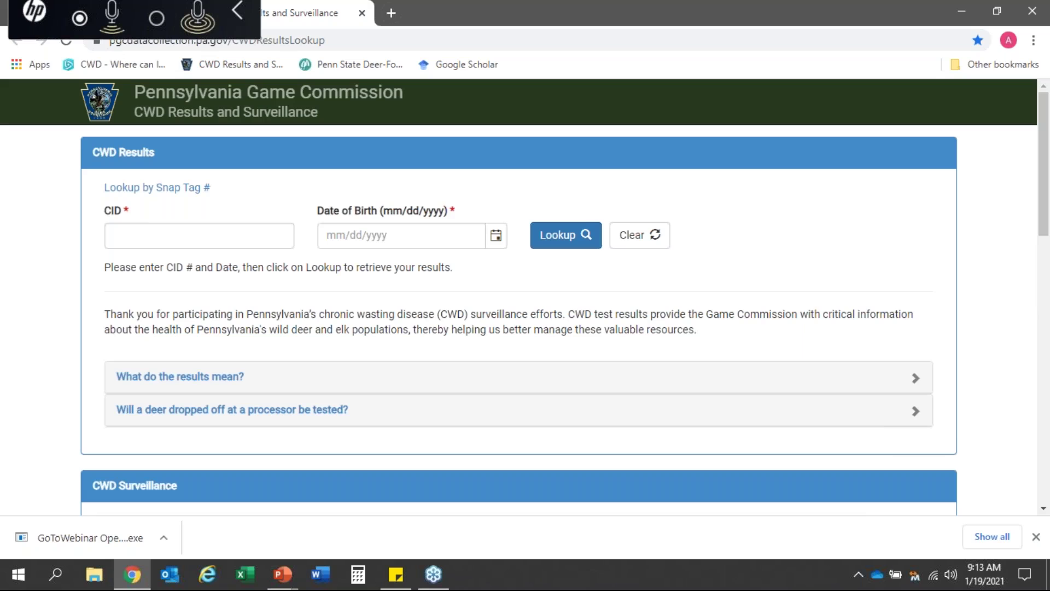
pyautogui.scroll(-6, 804, 227)
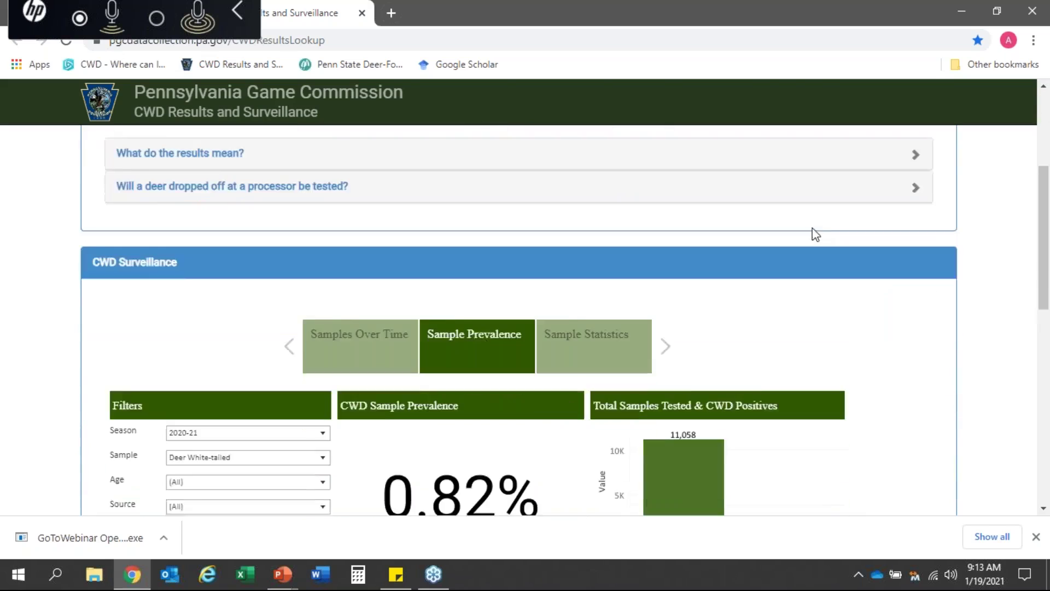
pyautogui.scroll(-2, 820, 240)
pyautogui.scroll(-4, 918, 274)
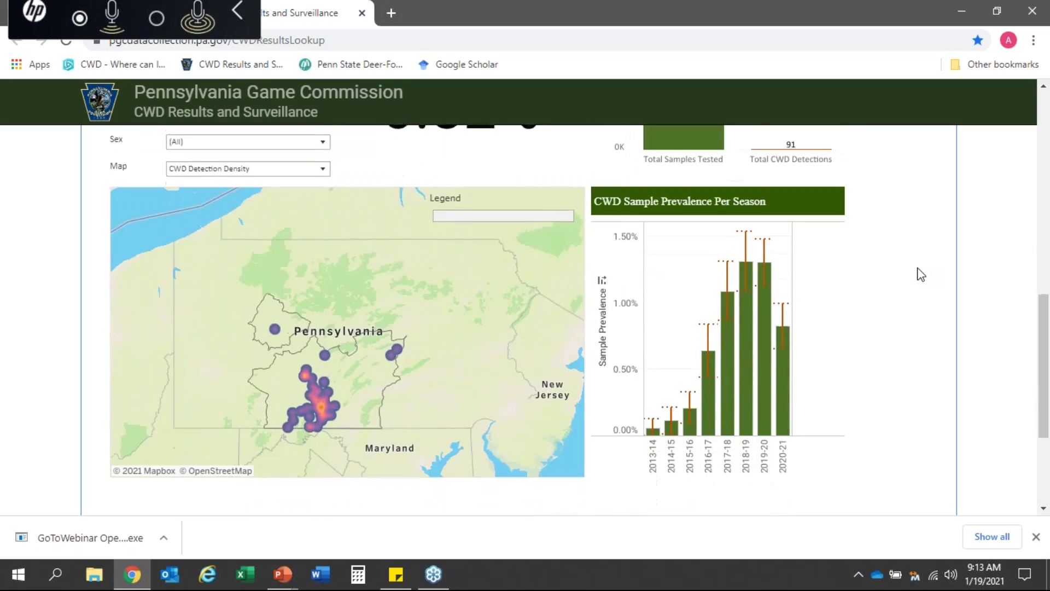
pyautogui.scroll(-2, 921, 274)
pyautogui.click(846, 370)
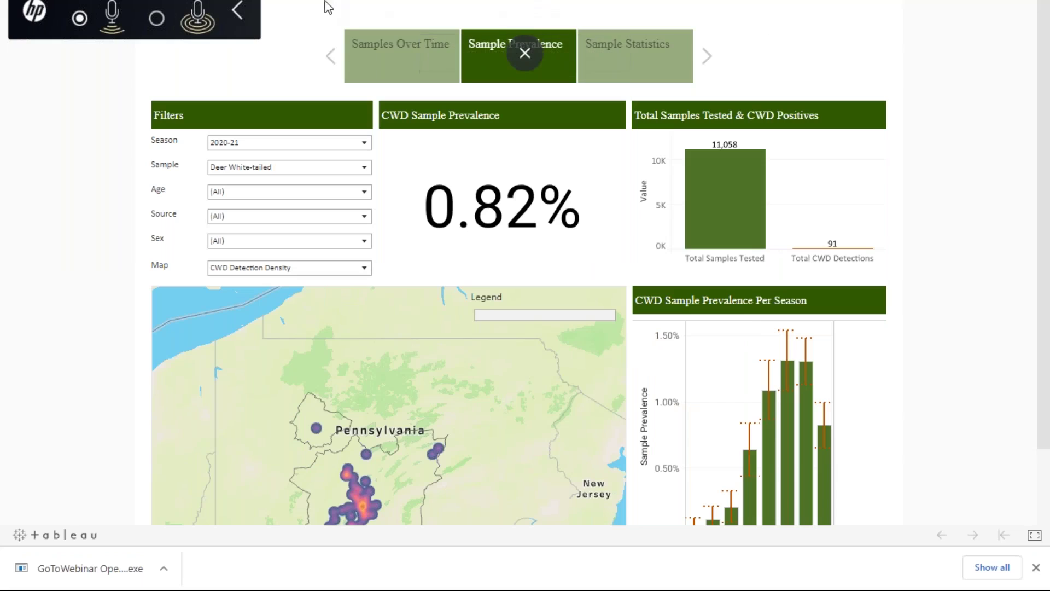
# - Show Samples Over Time, view the available sample species, and check the white-tailed deer totals tested for 2015-16 and 2020-21
pyautogui.click(400, 67)
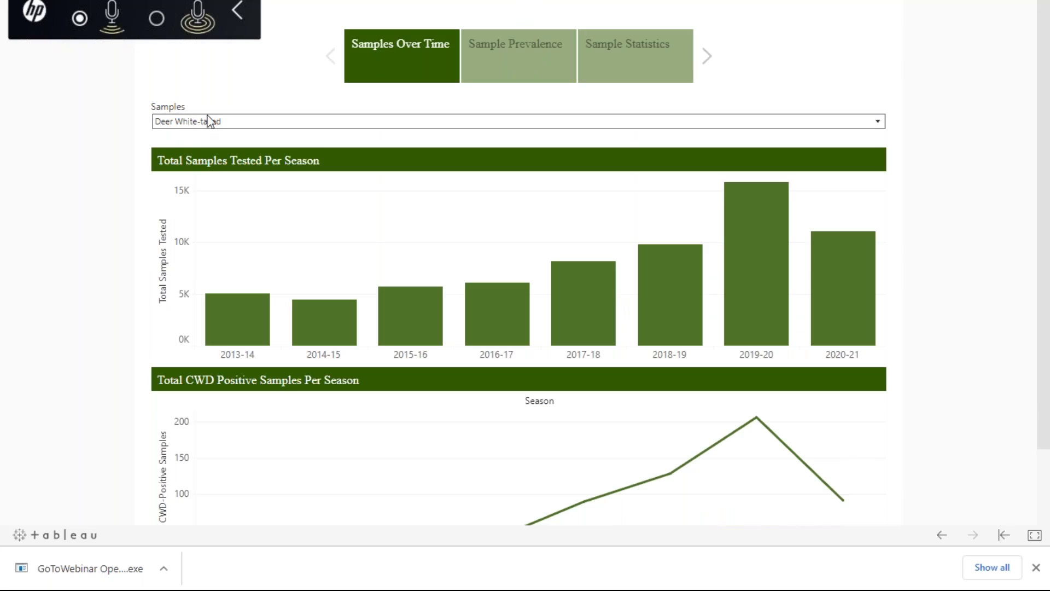
pyautogui.click(241, 127)
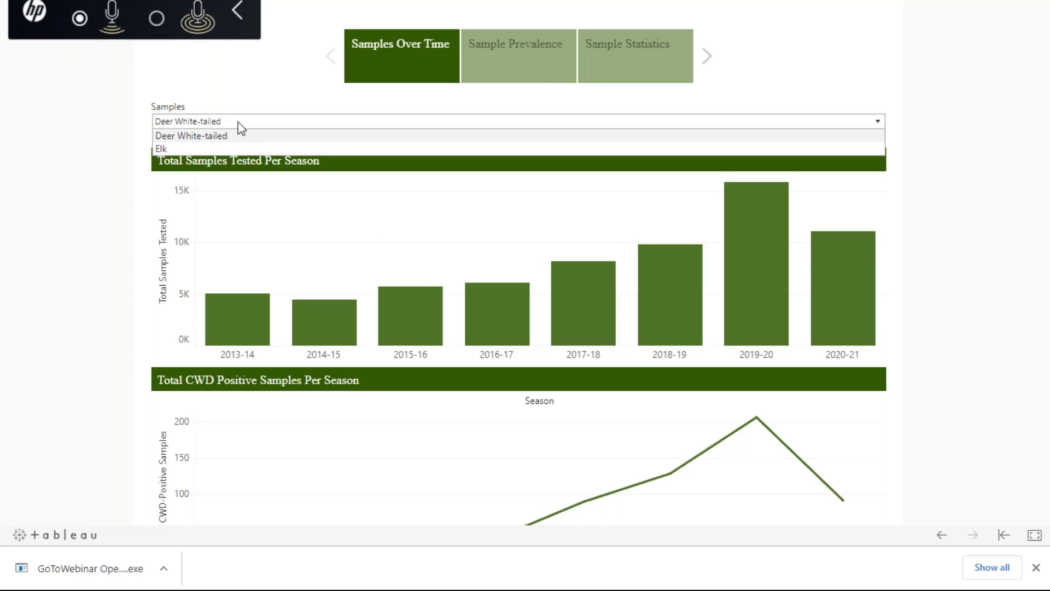
pyautogui.click(100, 192)
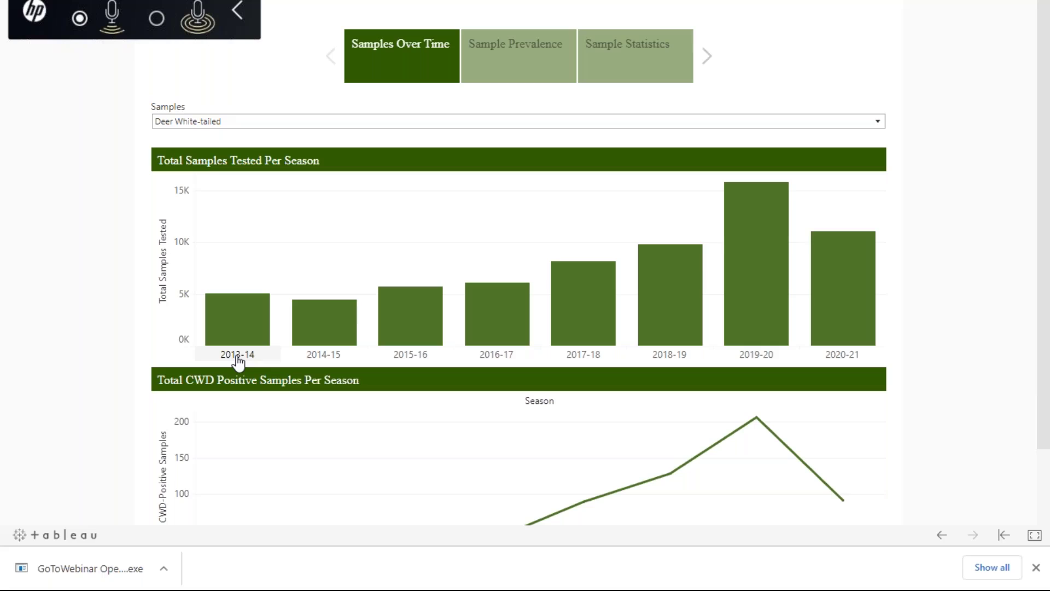
pyautogui.moveTo(399, 300)
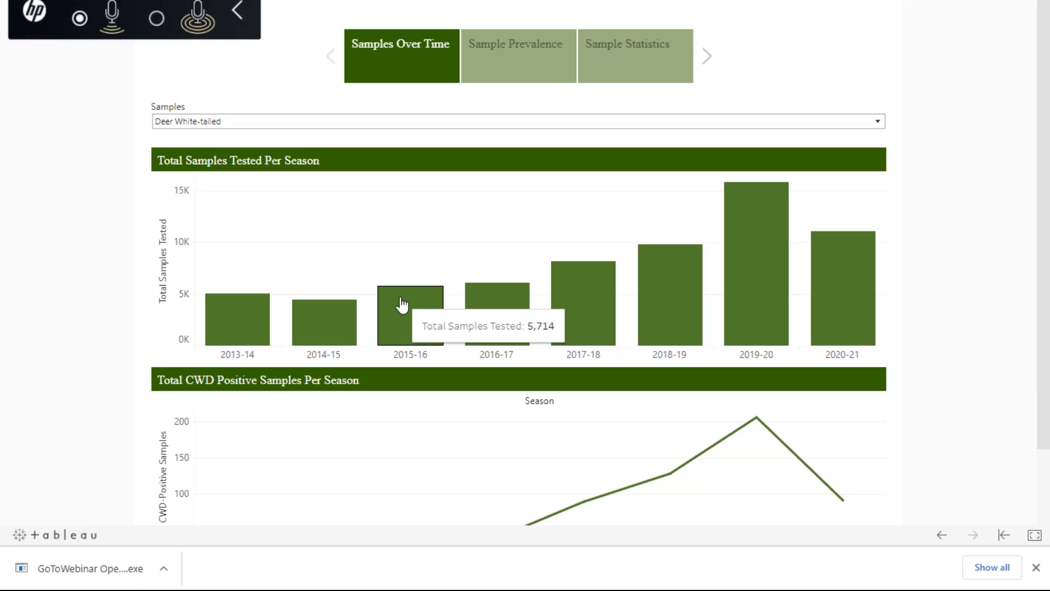
pyautogui.moveTo(840, 316)
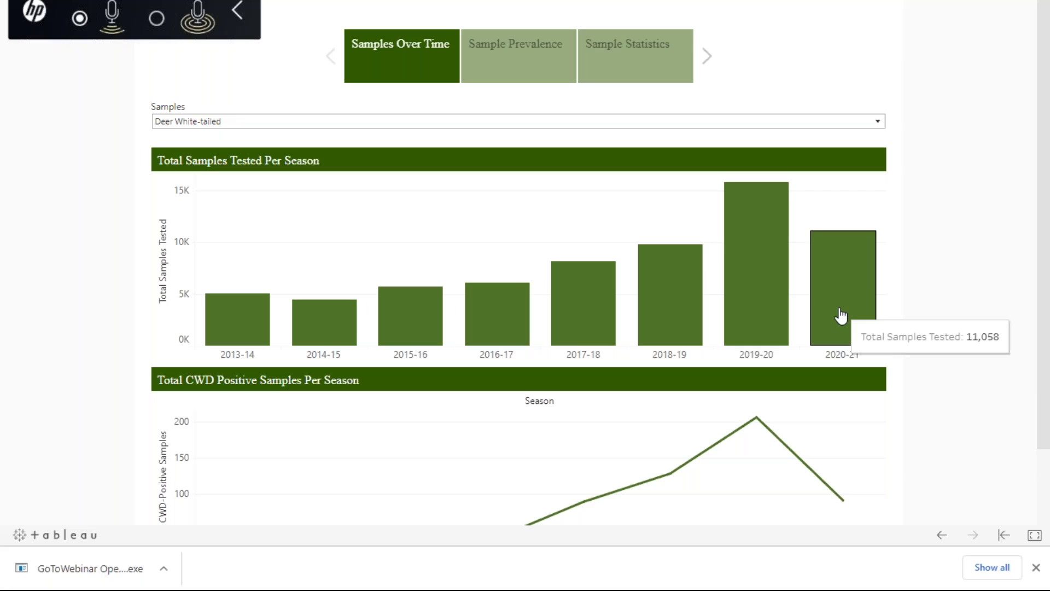
# - Inspect the white-tailed deer CWD detections for each season from 2015-16 to 2018-19 on the positive samples chart
pyautogui.scroll(-2, 973, 270)
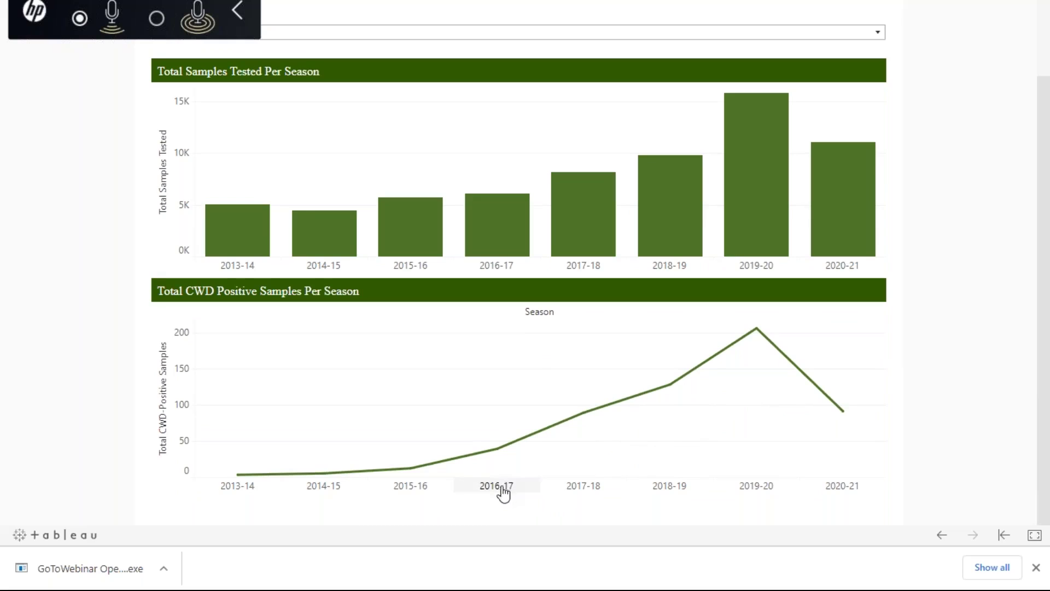
pyautogui.moveTo(409, 473)
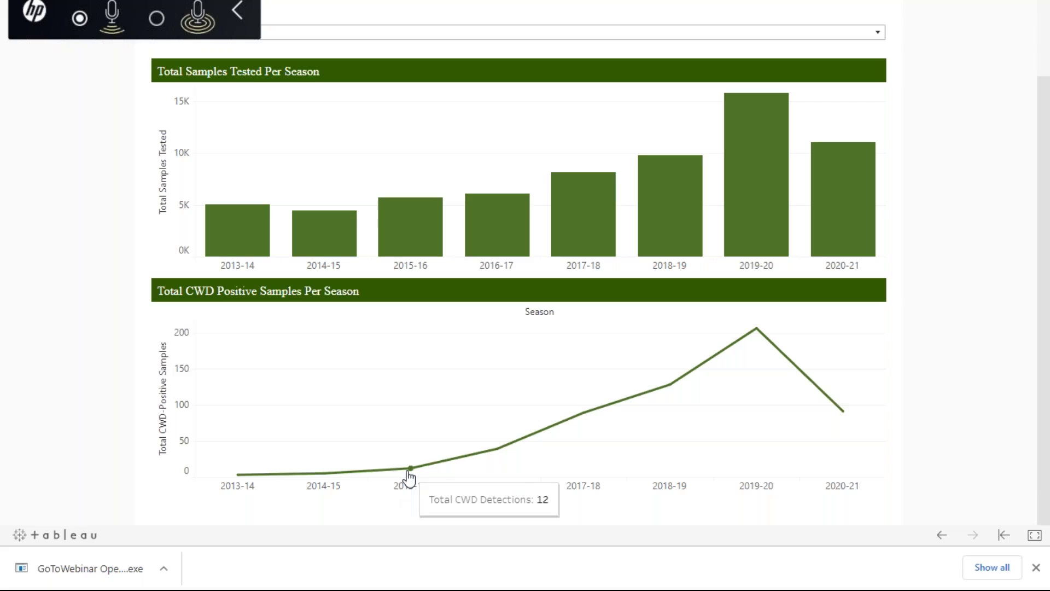
pyautogui.moveTo(496, 453)
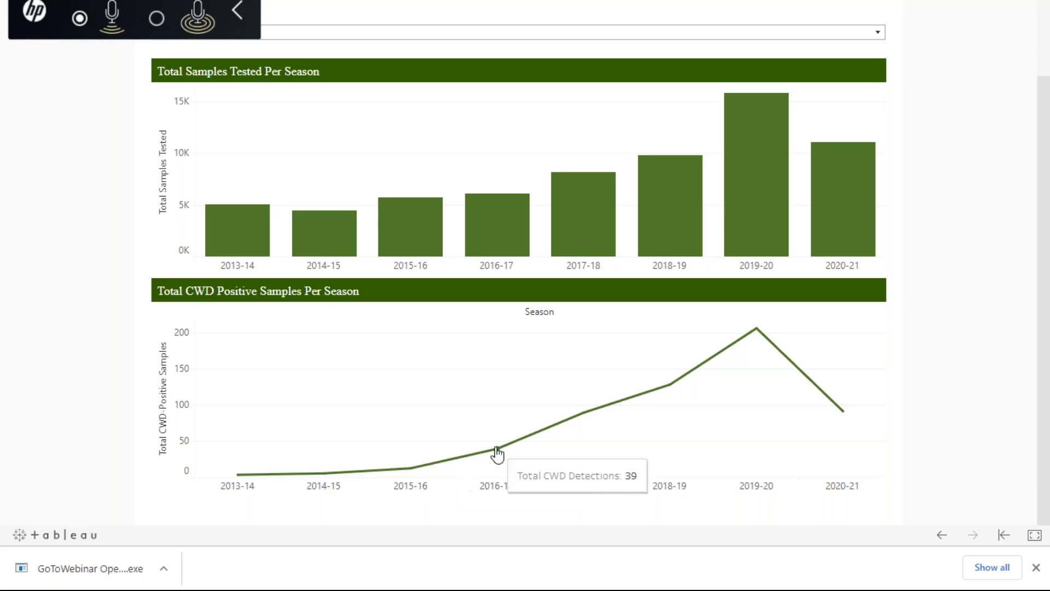
pyautogui.moveTo(573, 423)
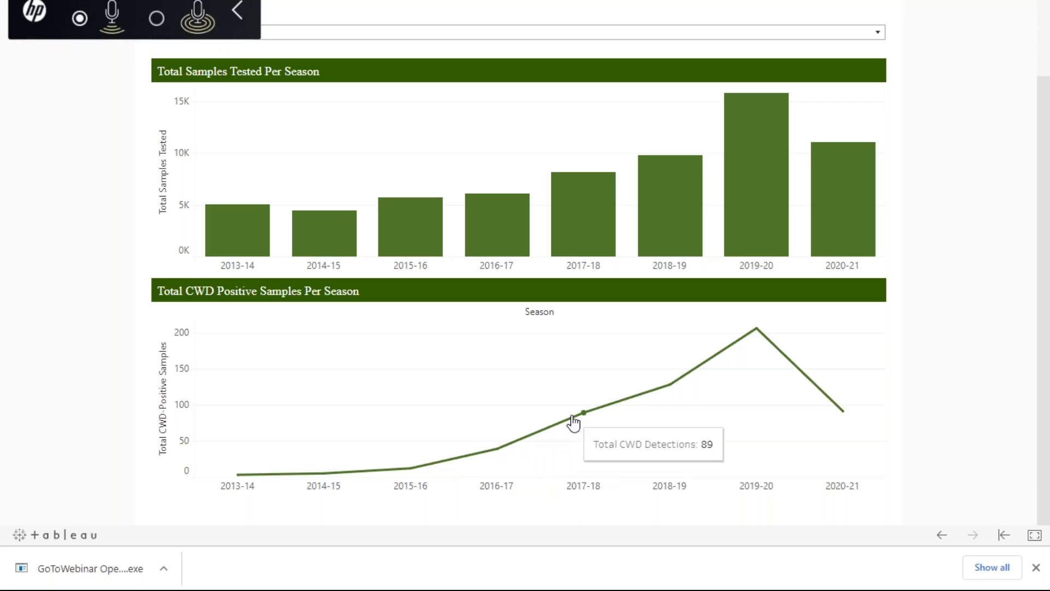
pyautogui.moveTo(661, 394)
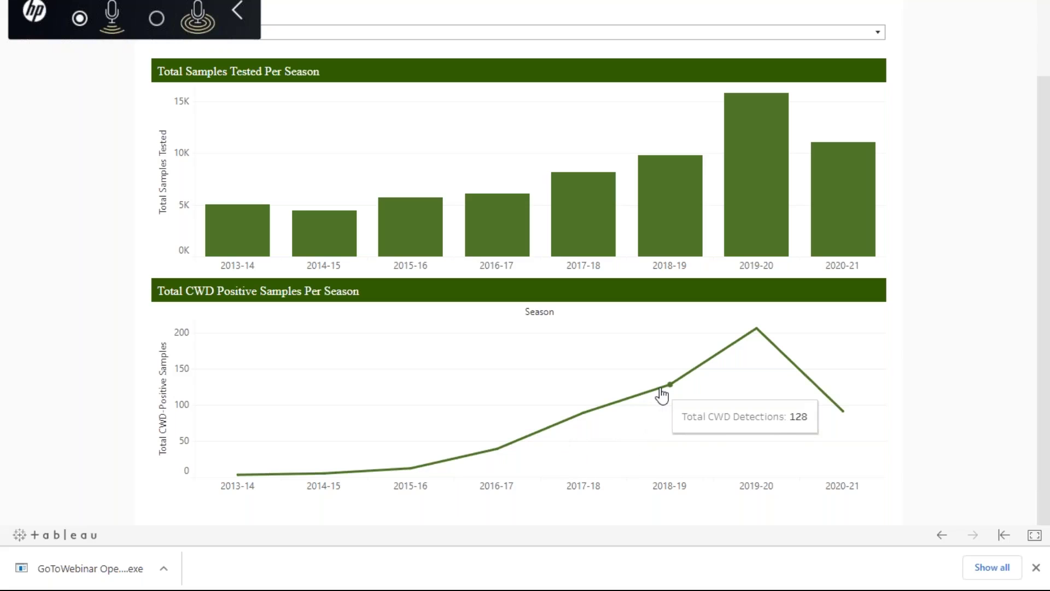
# - Filter the samples to Elk and check the total samples tested for 2018-19 and 2019-20
pyautogui.scroll(3, 661, 394)
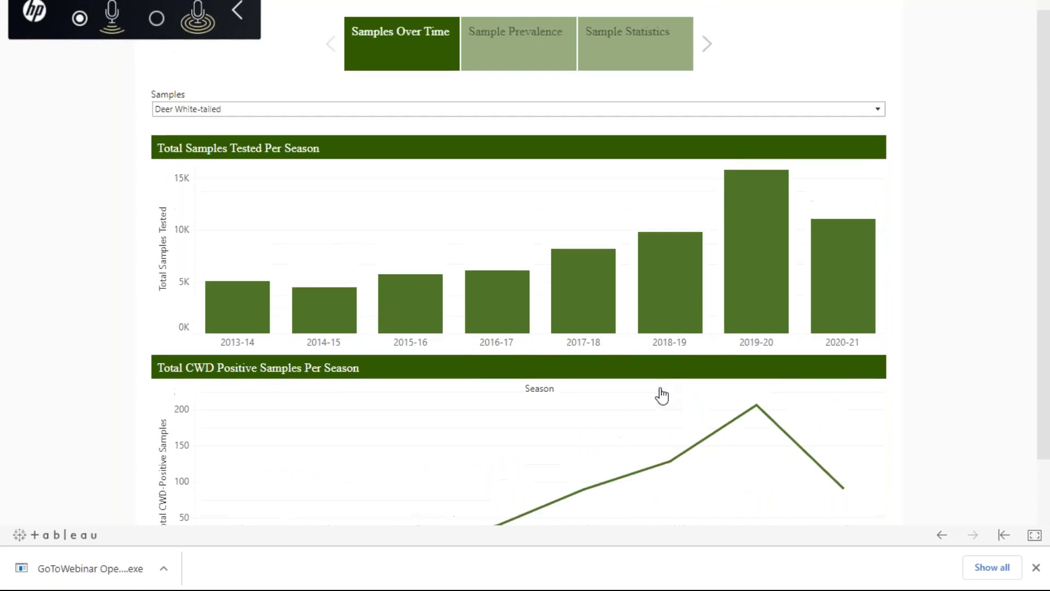
pyautogui.click(873, 112)
pyautogui.click(866, 137)
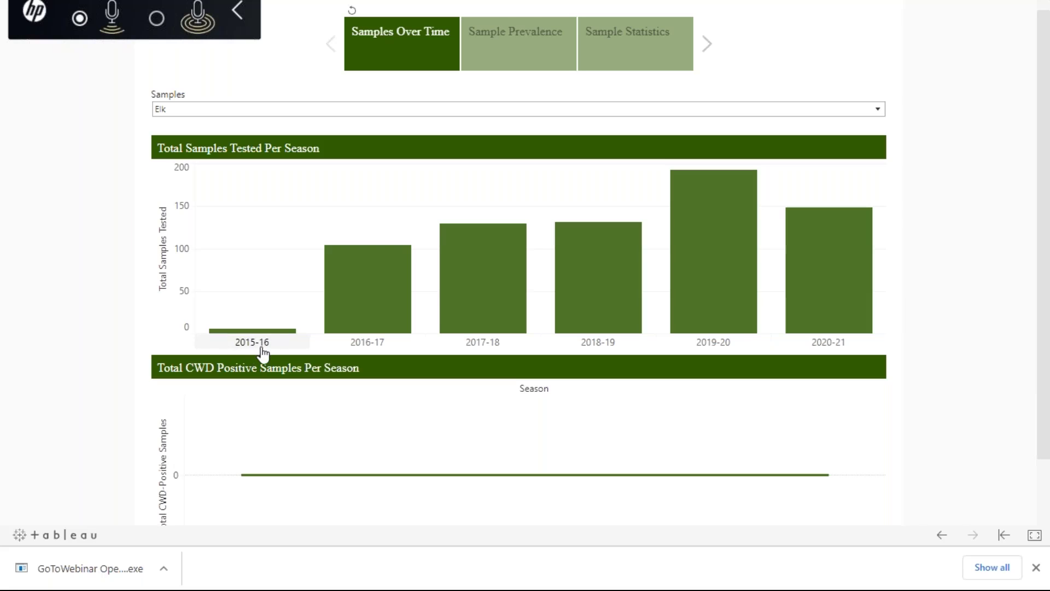
pyautogui.moveTo(589, 303)
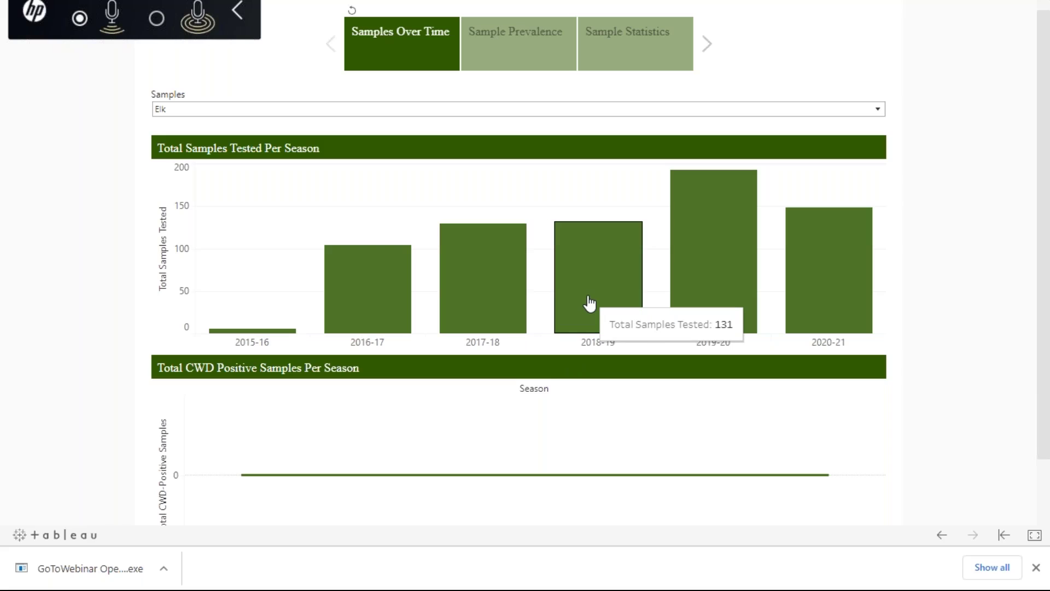
pyautogui.moveTo(693, 276)
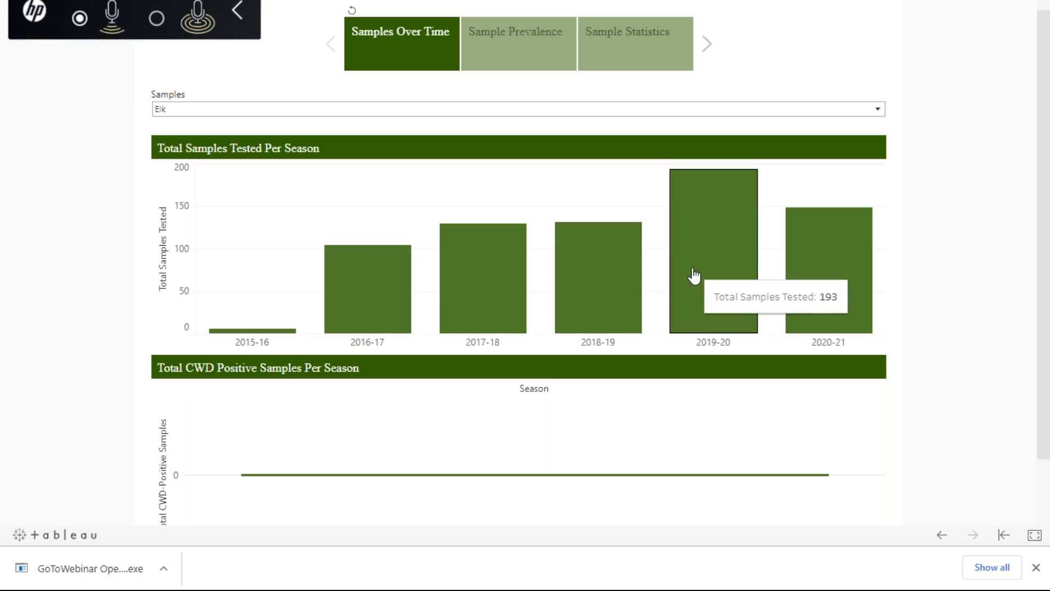
# - Inspect the elk CWD detections across the seasons up to 2020-21 on the positive samples chart
pyautogui.scroll(-3, 897, 290)
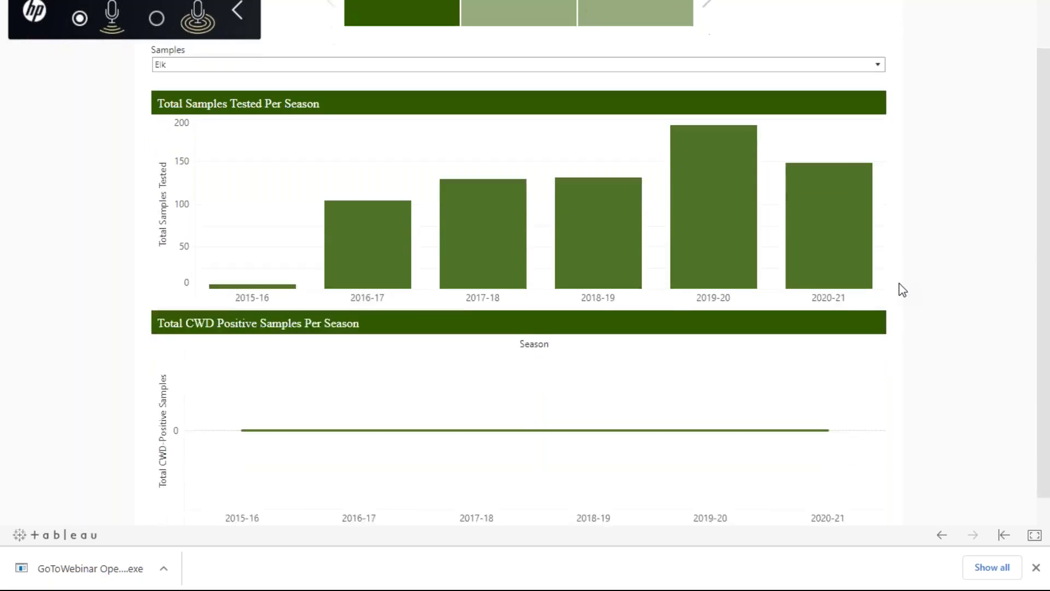
pyautogui.moveTo(251, 409)
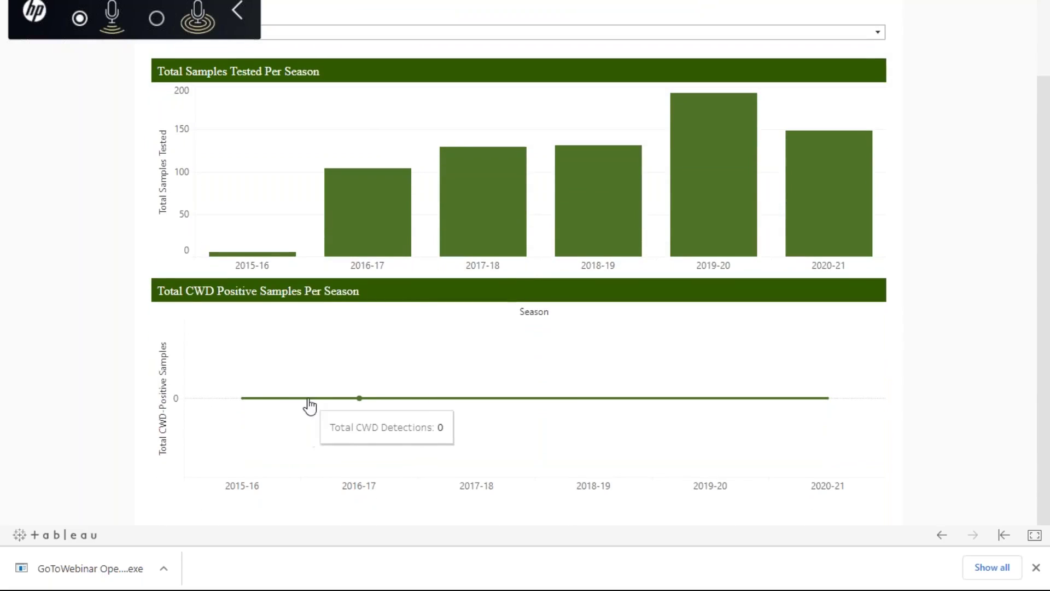
pyautogui.moveTo(436, 410)
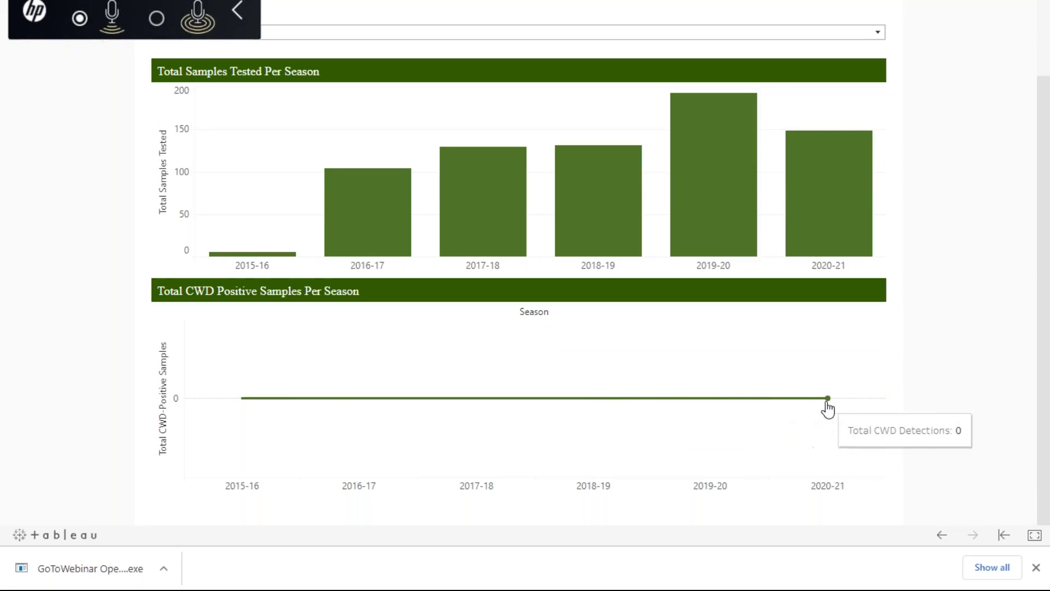
# - Show Sample Prevalence and examine the overall prevalence, the tested and positive totals, and the prevalence per season chart
pyautogui.scroll(3, 910, 398)
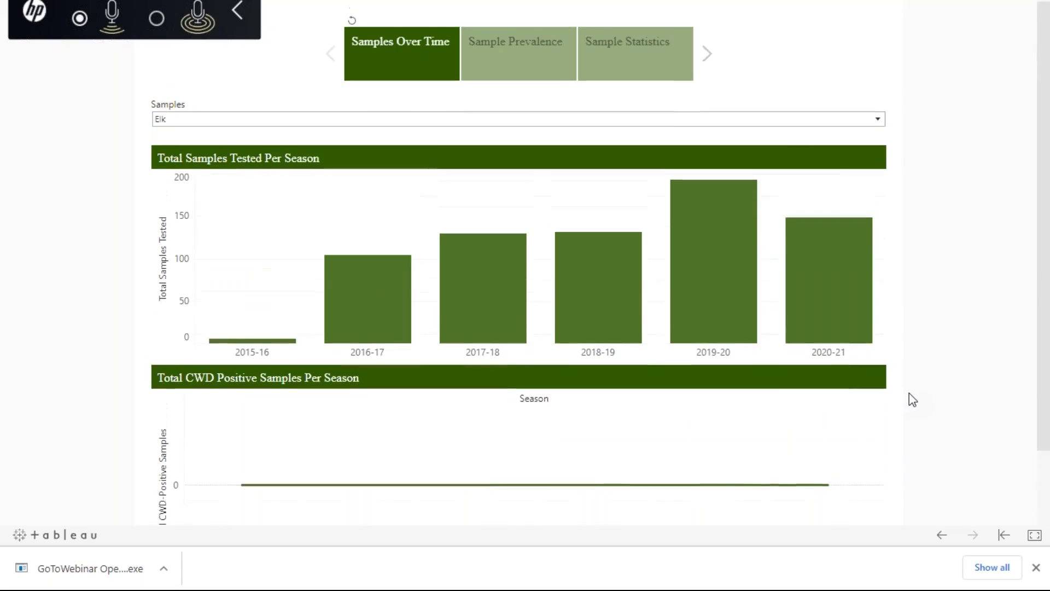
pyautogui.click(520, 61)
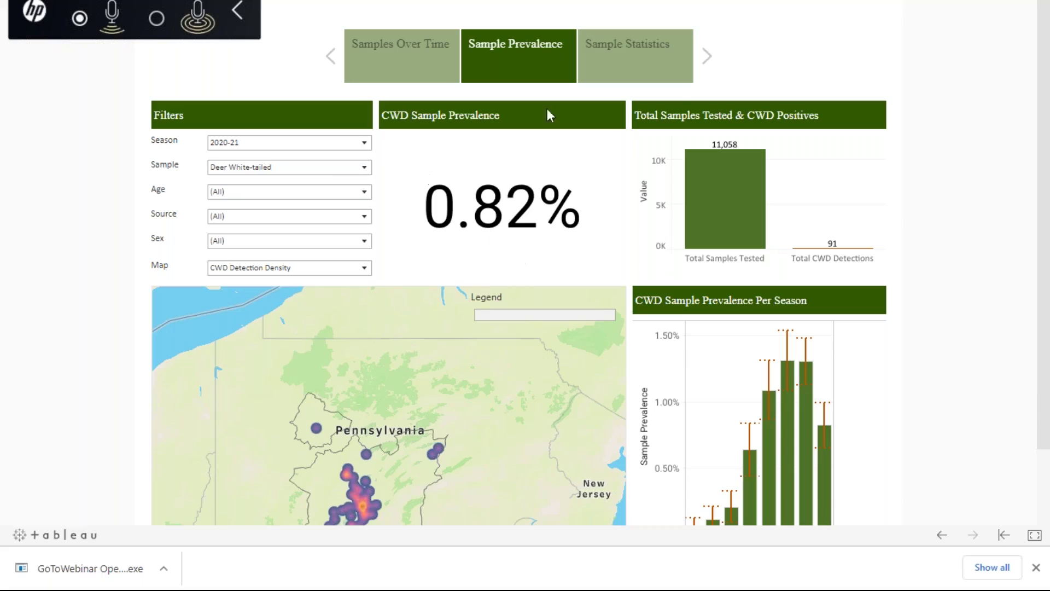
pyautogui.moveTo(499, 256)
pyautogui.moveTo(747, 218)
pyautogui.scroll(-2, 938, 288)
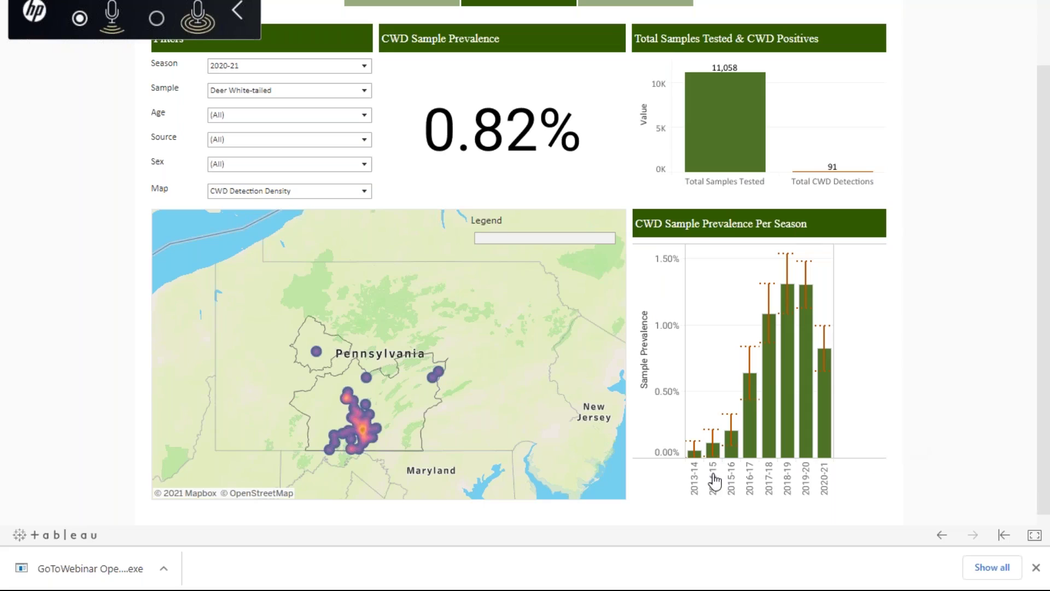
pyautogui.moveTo(810, 313)
# - Review the available Season, Sample, Age, Source and Sex filter options without changing any selection
pyautogui.scroll(2, 205, 301)
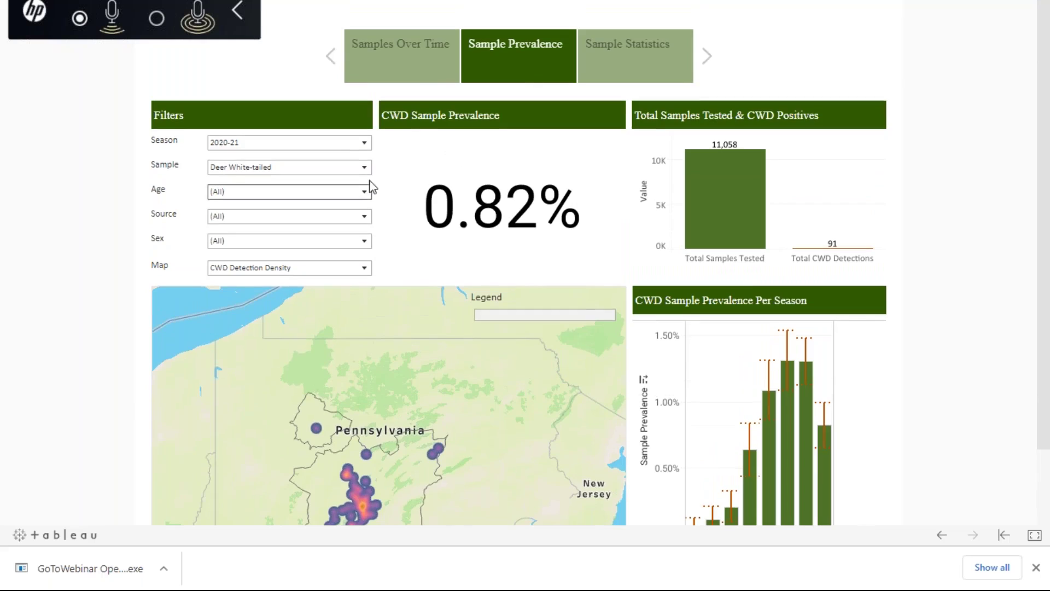
pyautogui.click(365, 144)
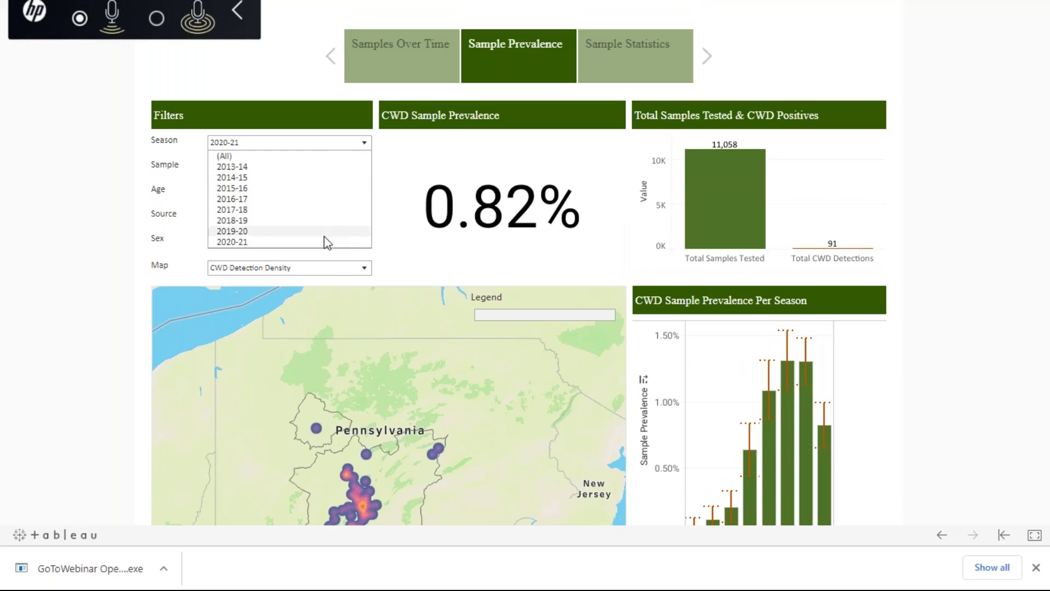
pyautogui.click(371, 167)
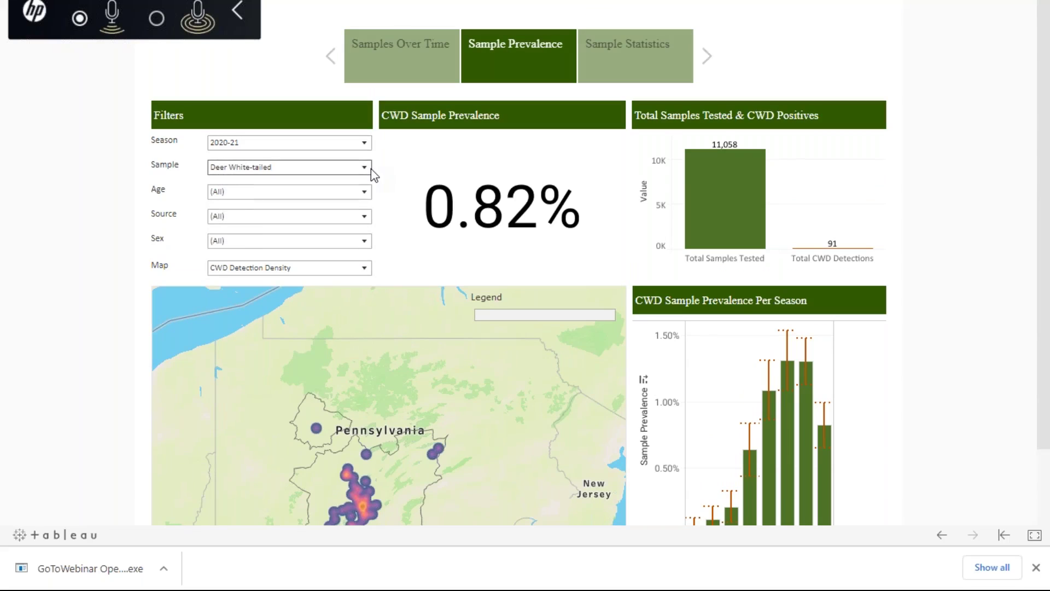
pyautogui.click(371, 168)
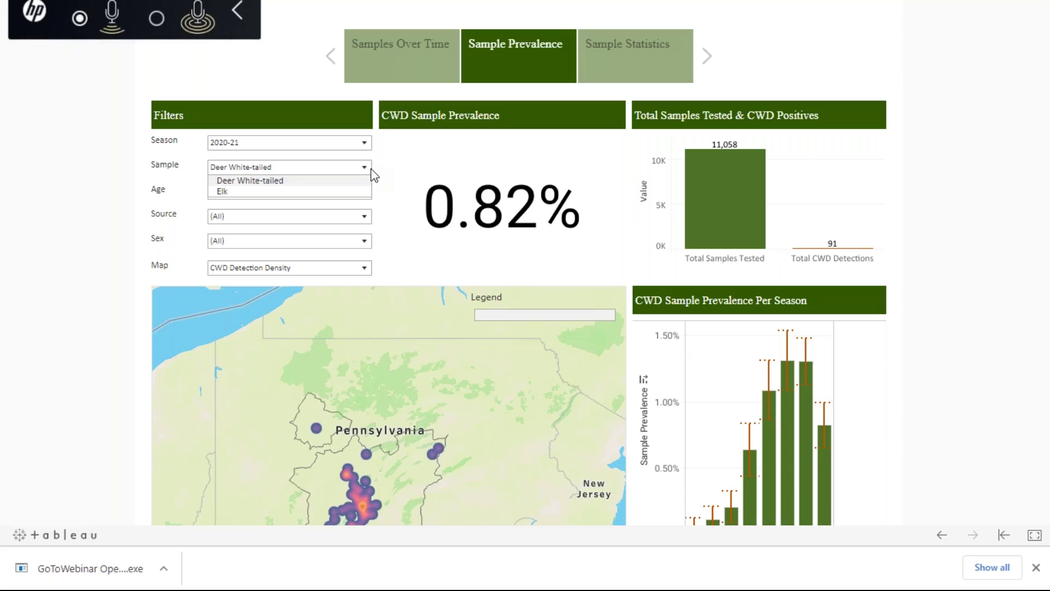
pyautogui.click(368, 169)
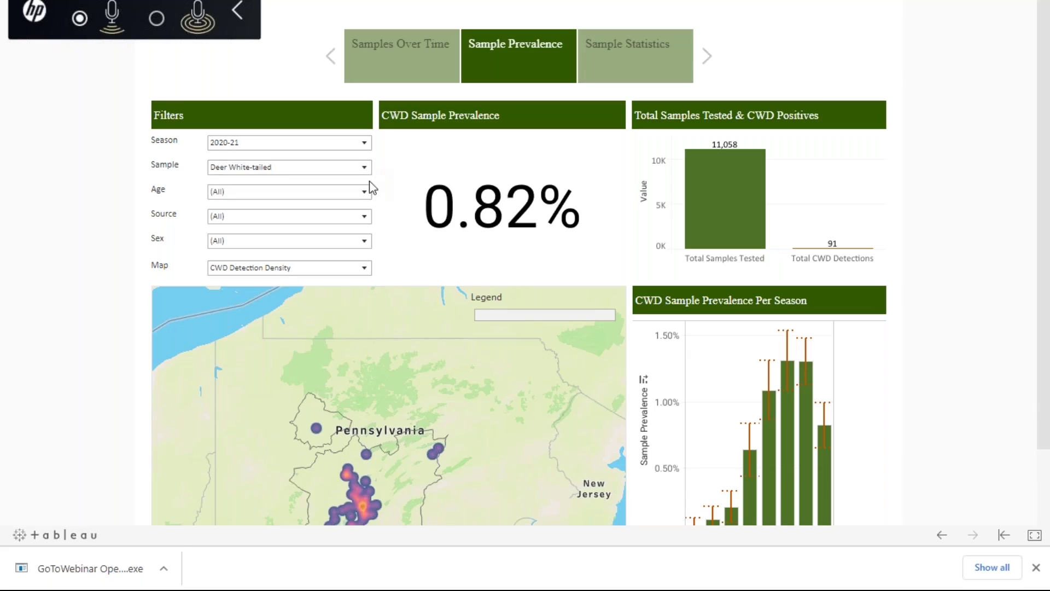
pyautogui.click(366, 192)
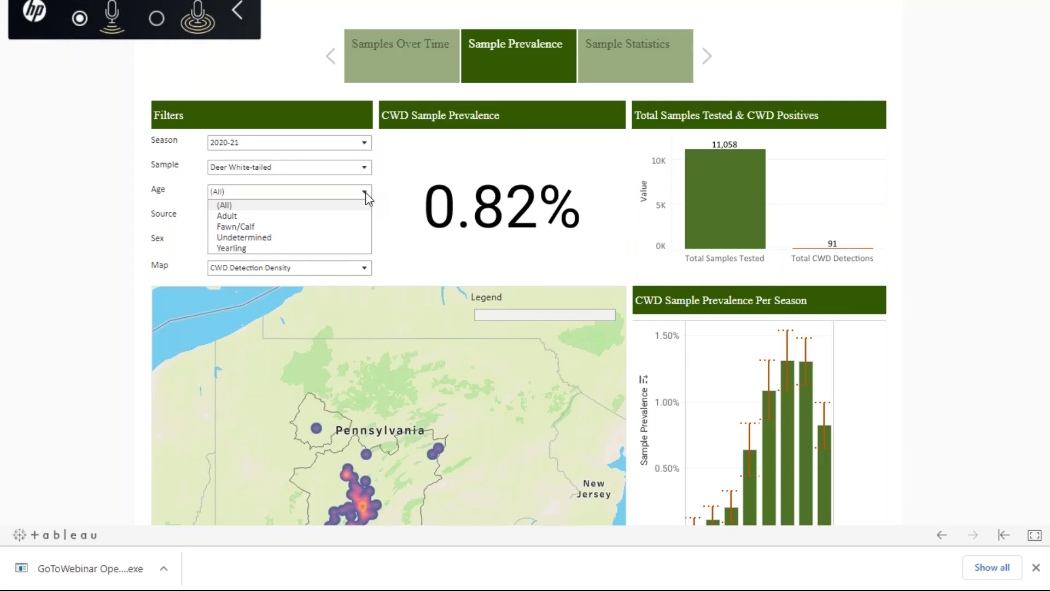
pyautogui.click(365, 195)
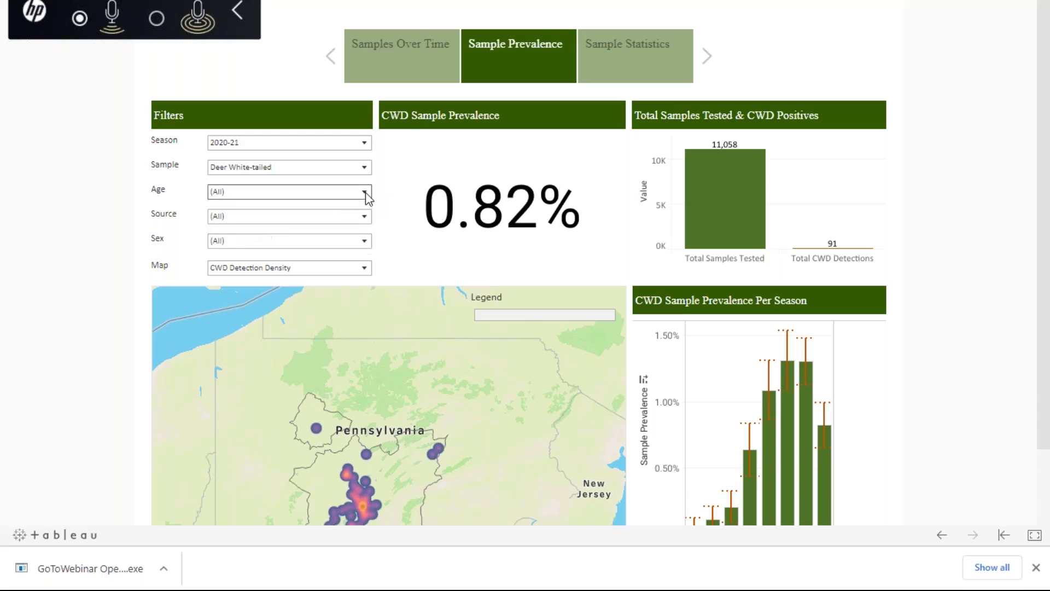
pyautogui.click(365, 218)
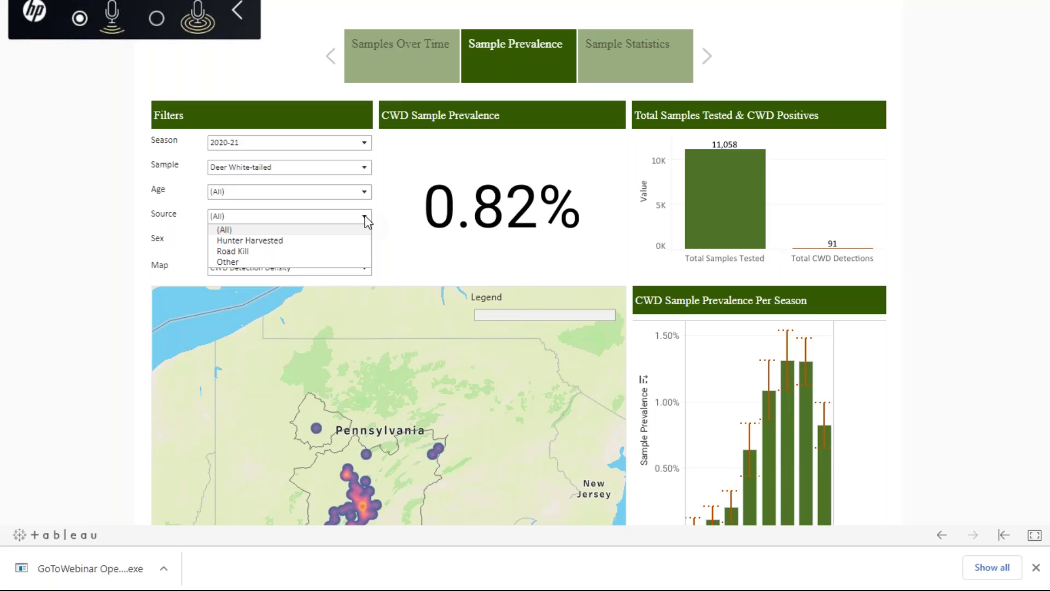
pyautogui.click(365, 218)
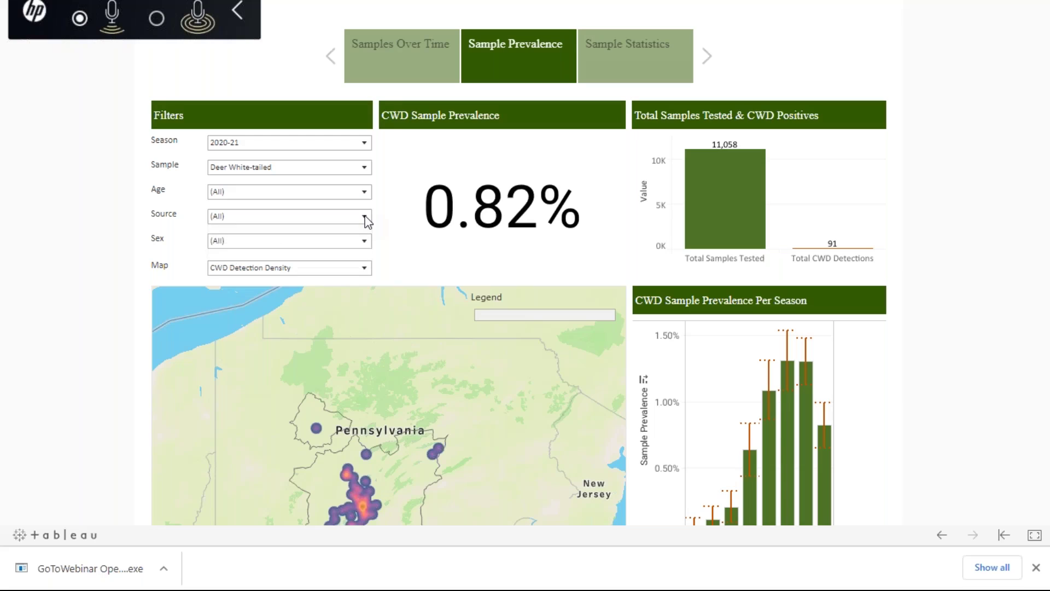
pyautogui.click(366, 242)
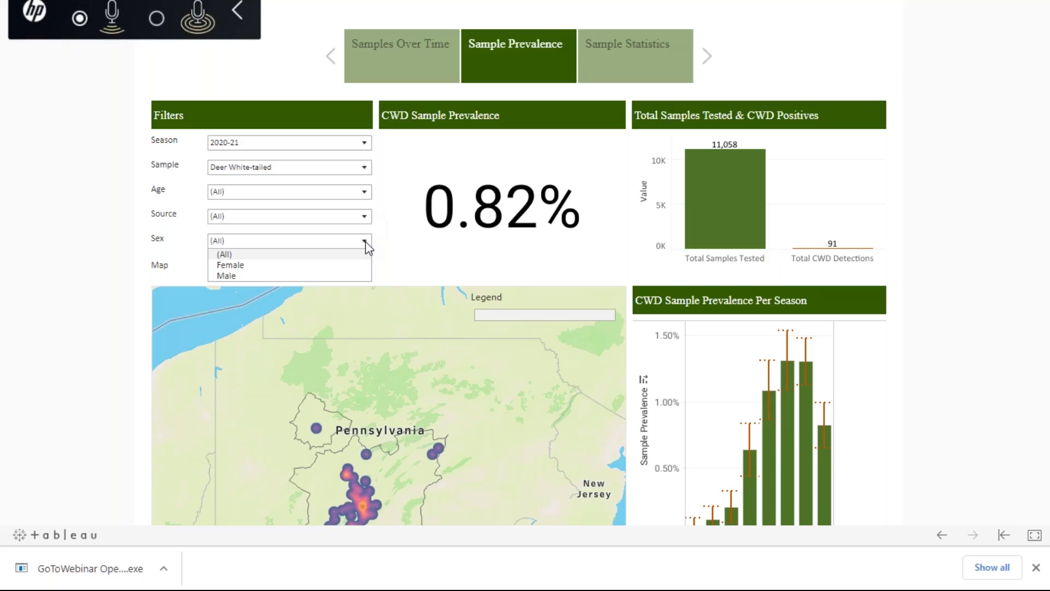
pyautogui.click(367, 248)
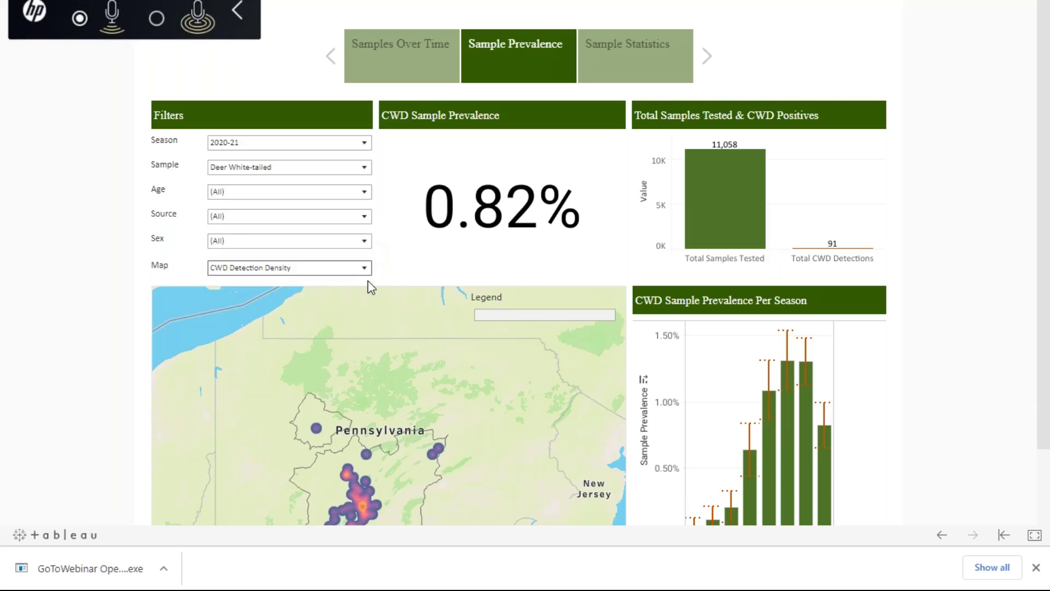
# - Set the map to DMA Sample Size and inspect the sample details for DMA 2 and DMA 3
pyautogui.click(366, 270)
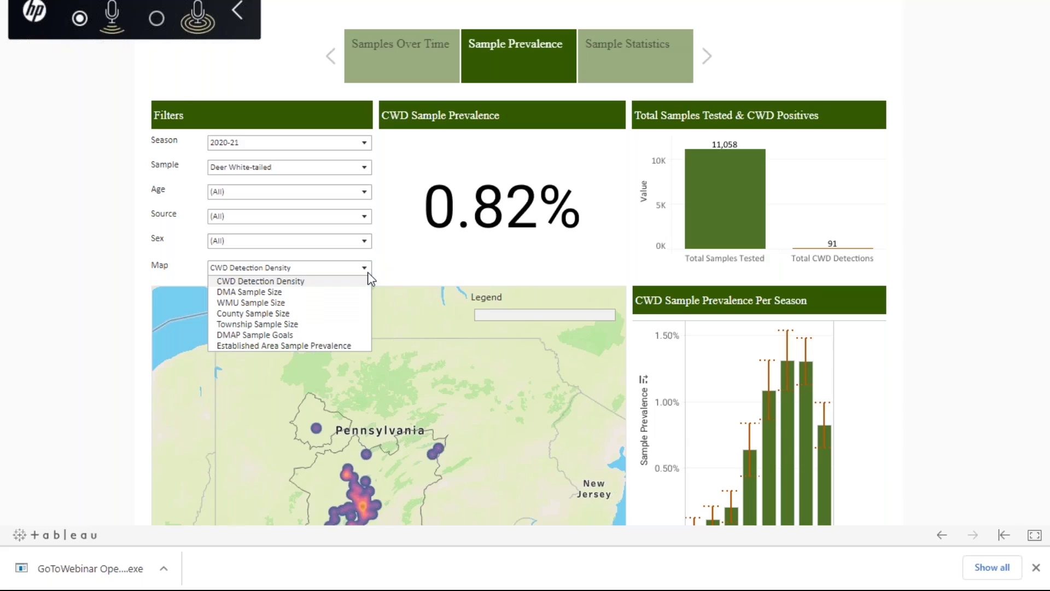
pyautogui.click(351, 292)
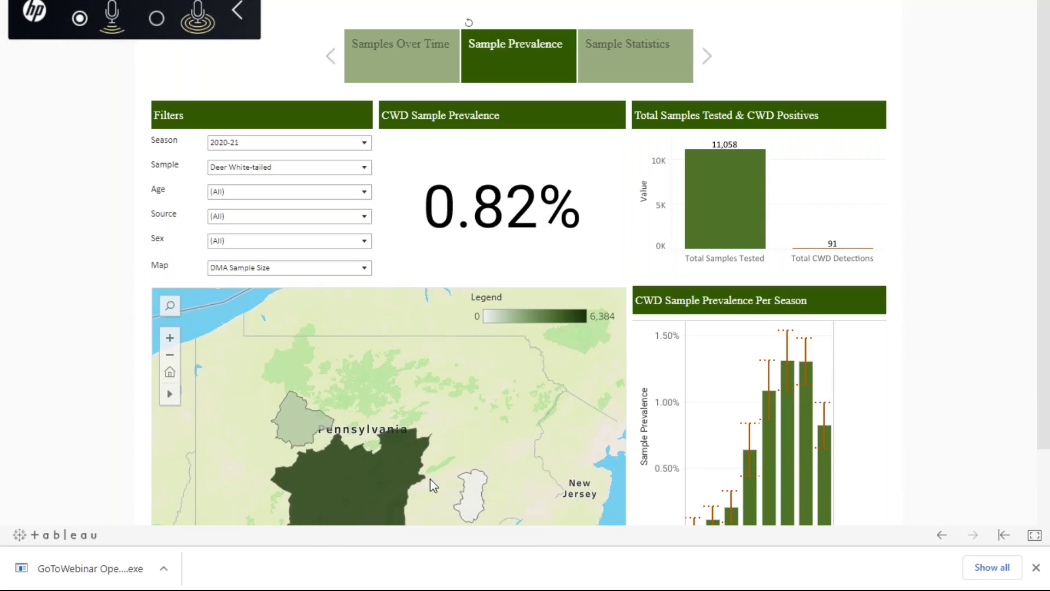
pyautogui.moveTo(334, 478)
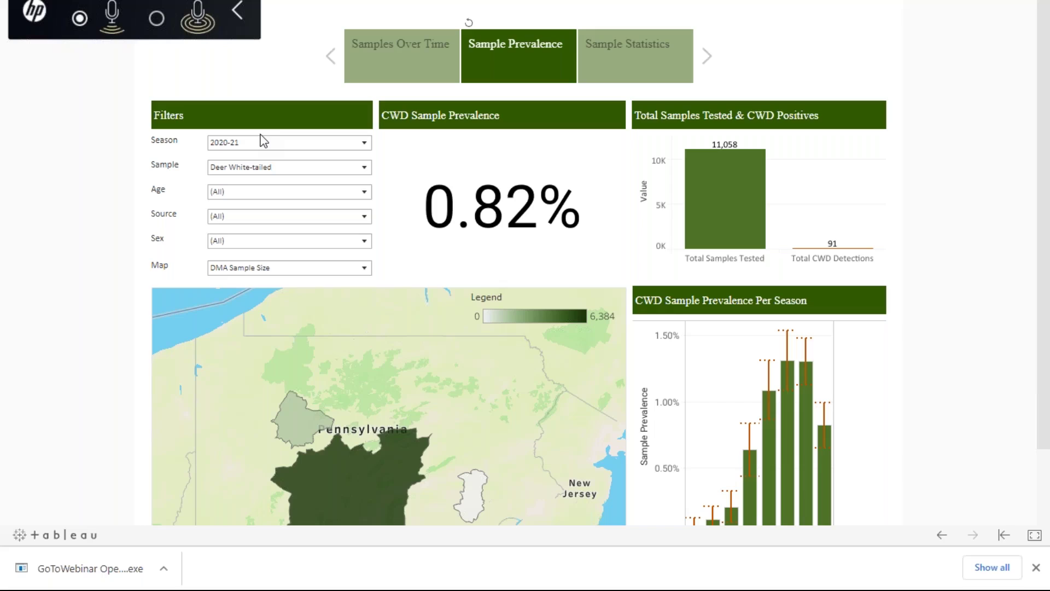
pyautogui.moveTo(209, 504)
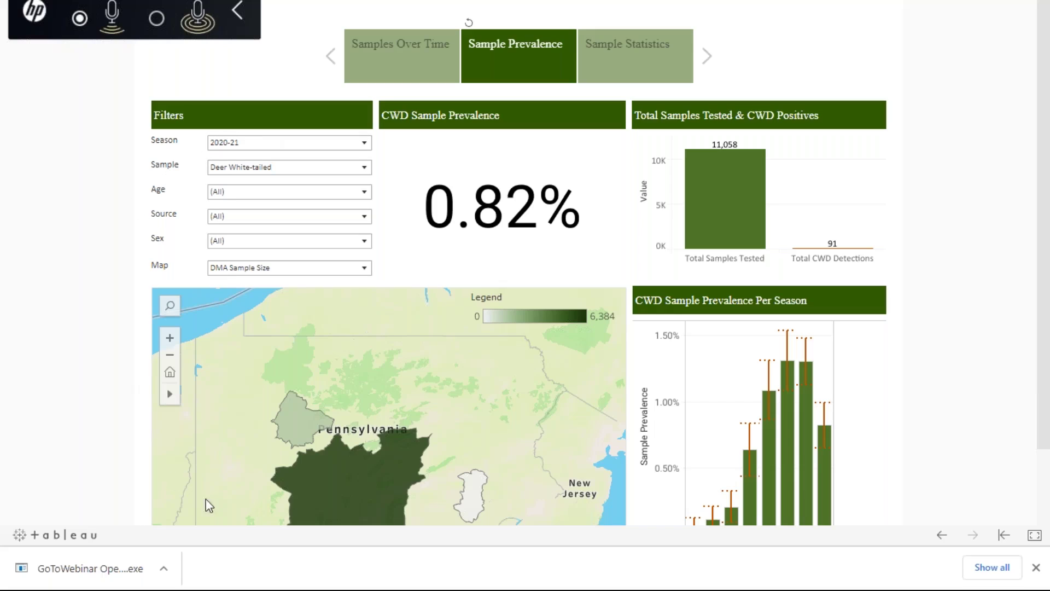
pyautogui.moveTo(324, 494)
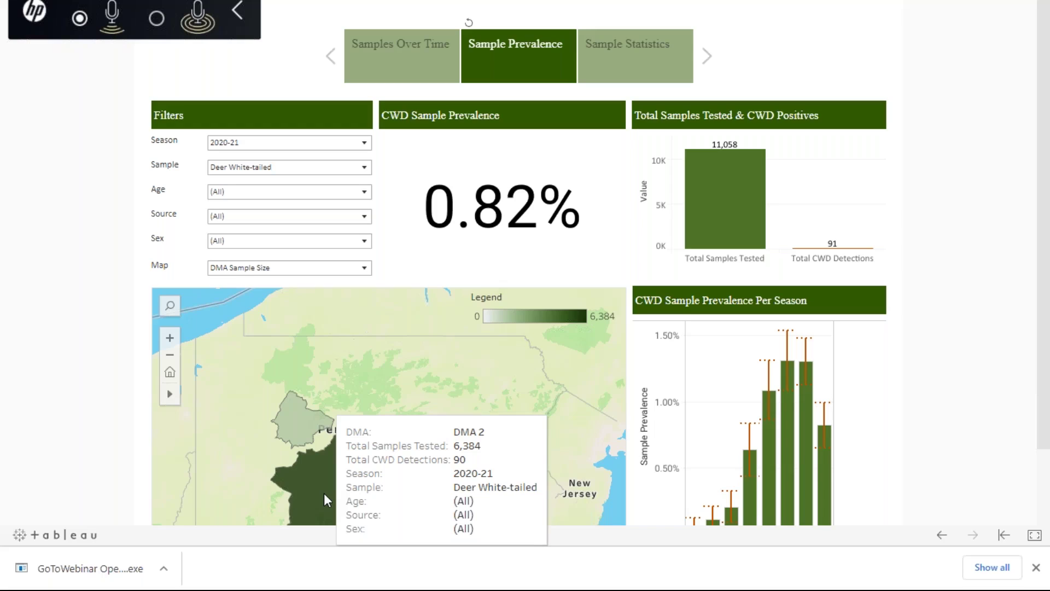
pyautogui.moveTo(295, 414)
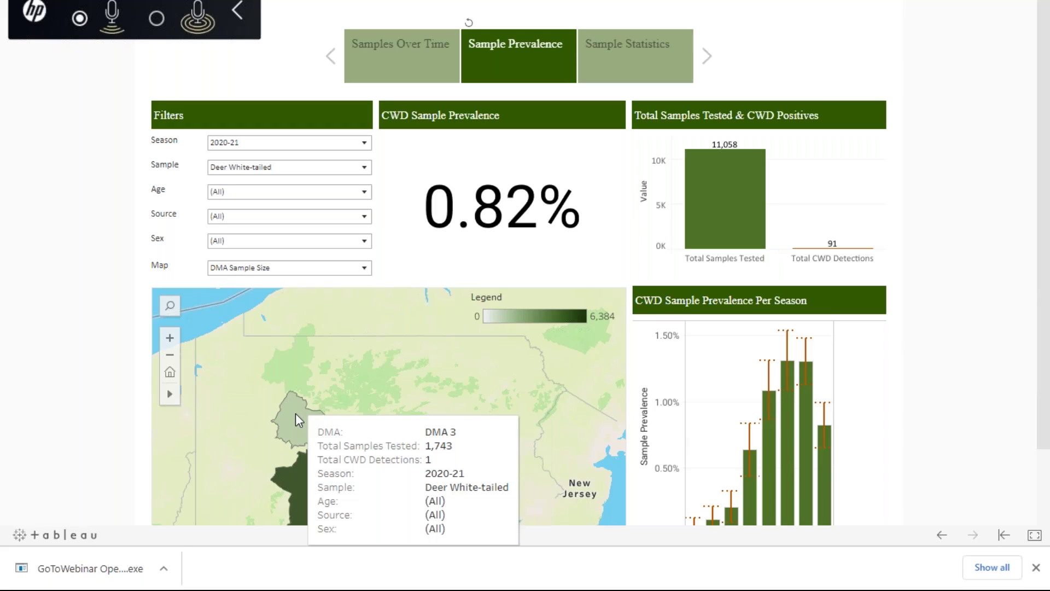
# - Filter the prevalence figures and charts to DMA 2 by selecting its area on the map
pyautogui.moveTo(311, 476)
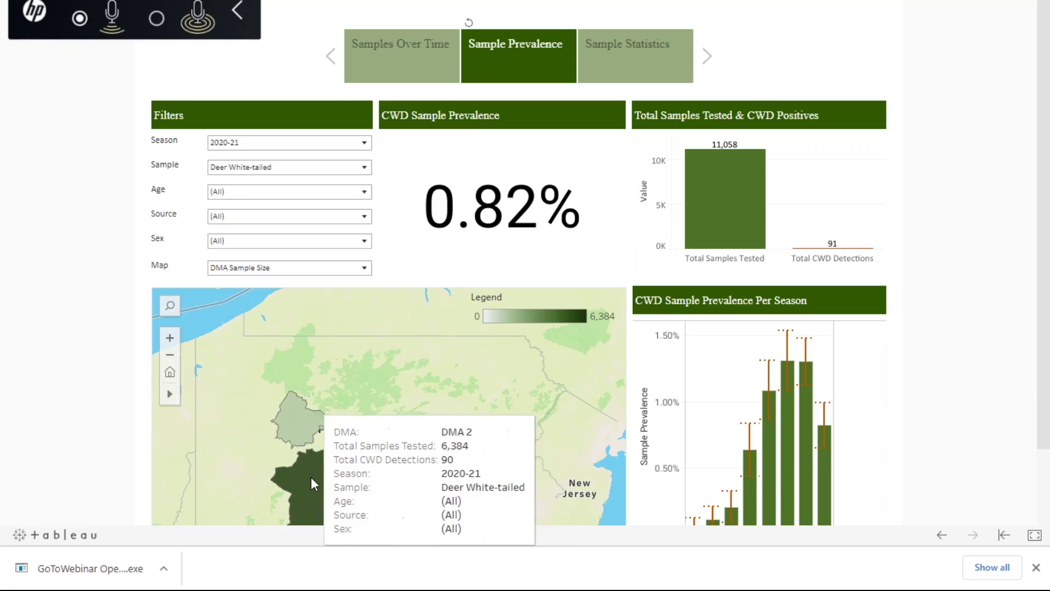
pyautogui.scroll(-1, 311, 477)
pyautogui.click(324, 438)
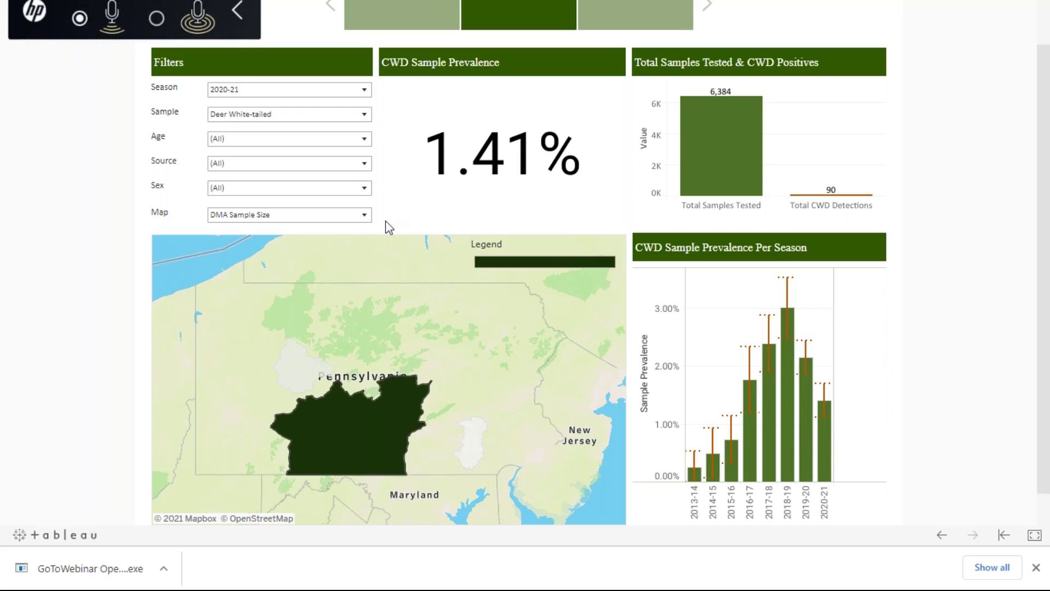
# - Set the map to County Sample Size and filter to Jefferson County to check its samples tested and CWD detections
pyautogui.click(365, 215)
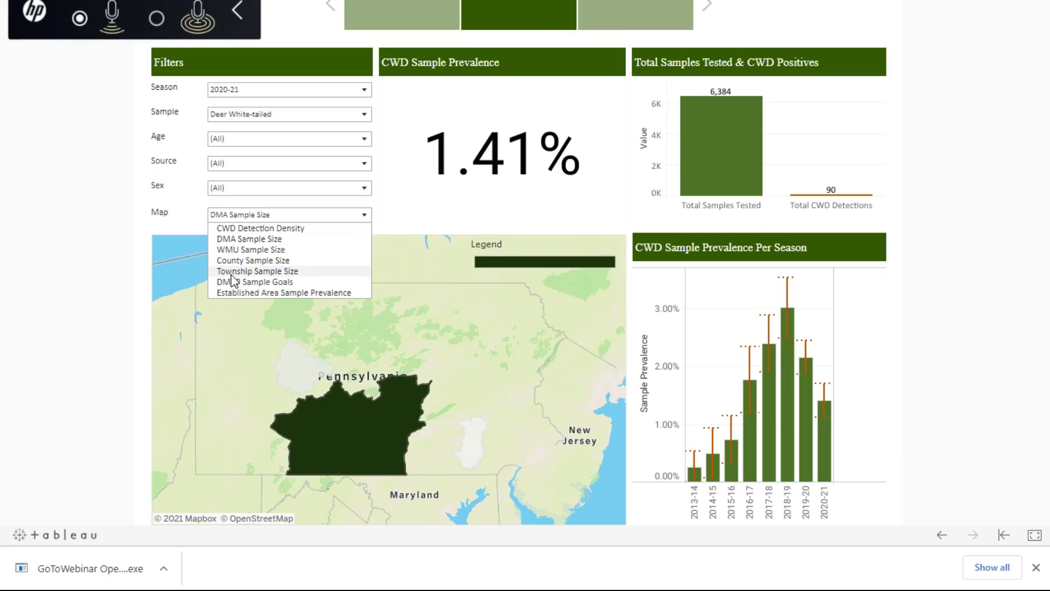
pyautogui.click(285, 261)
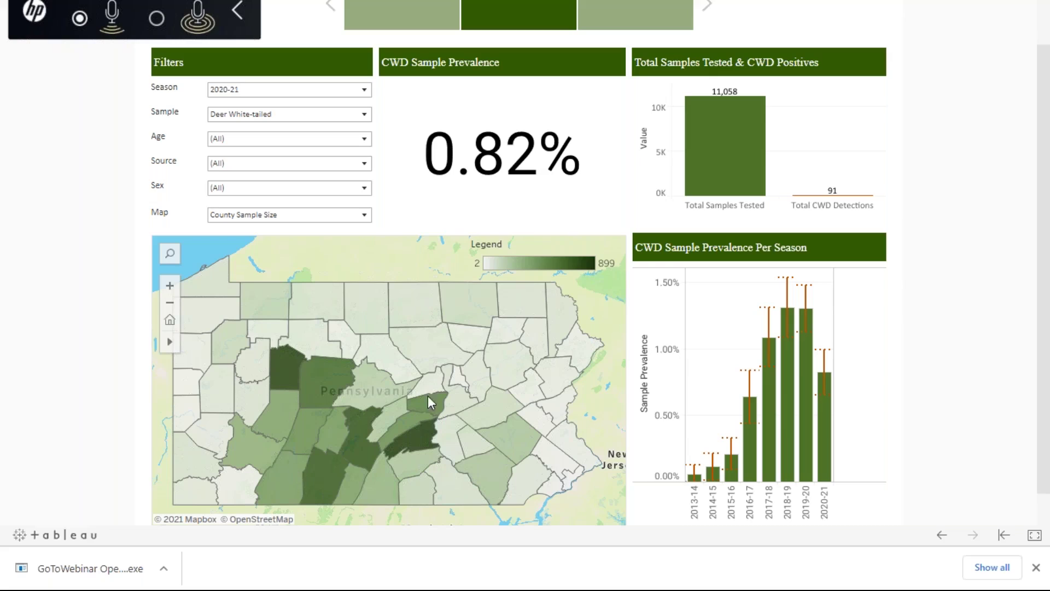
pyautogui.moveTo(524, 380)
pyautogui.moveTo(287, 367)
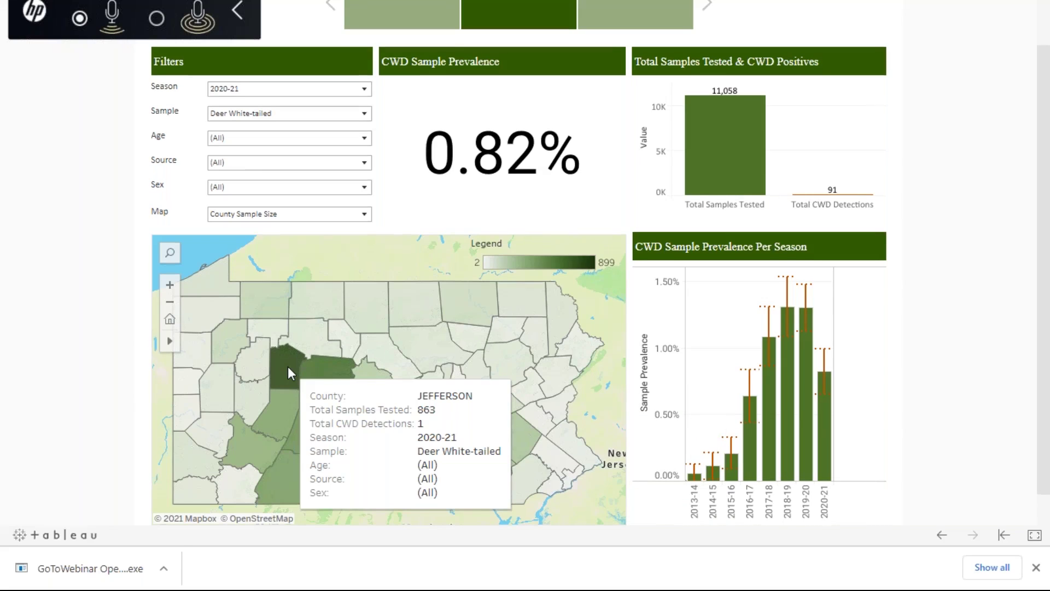
pyautogui.click(287, 367)
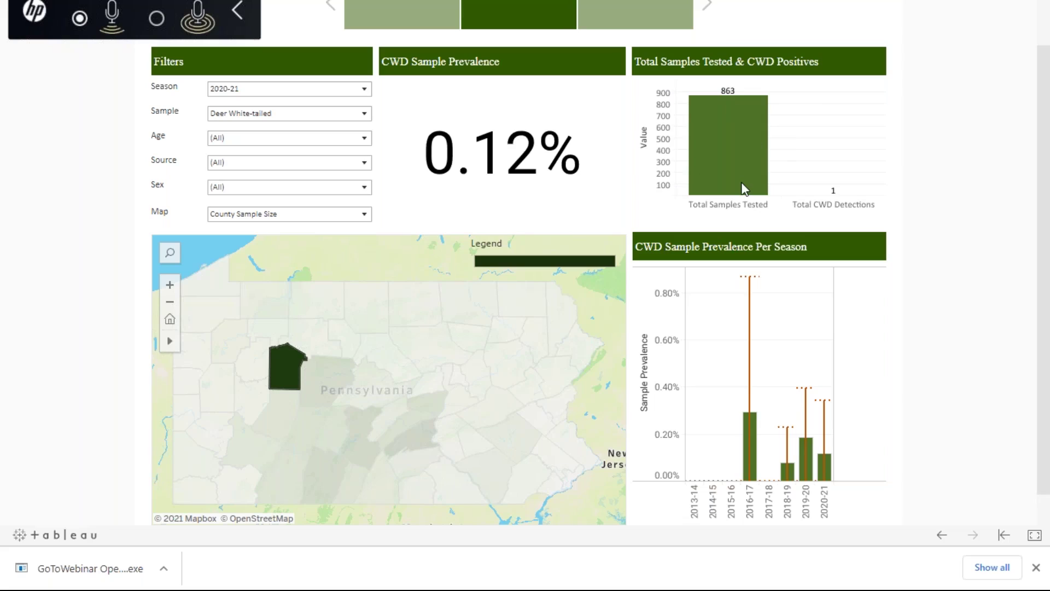
pyautogui.moveTo(744, 189)
pyautogui.moveTo(869, 201)
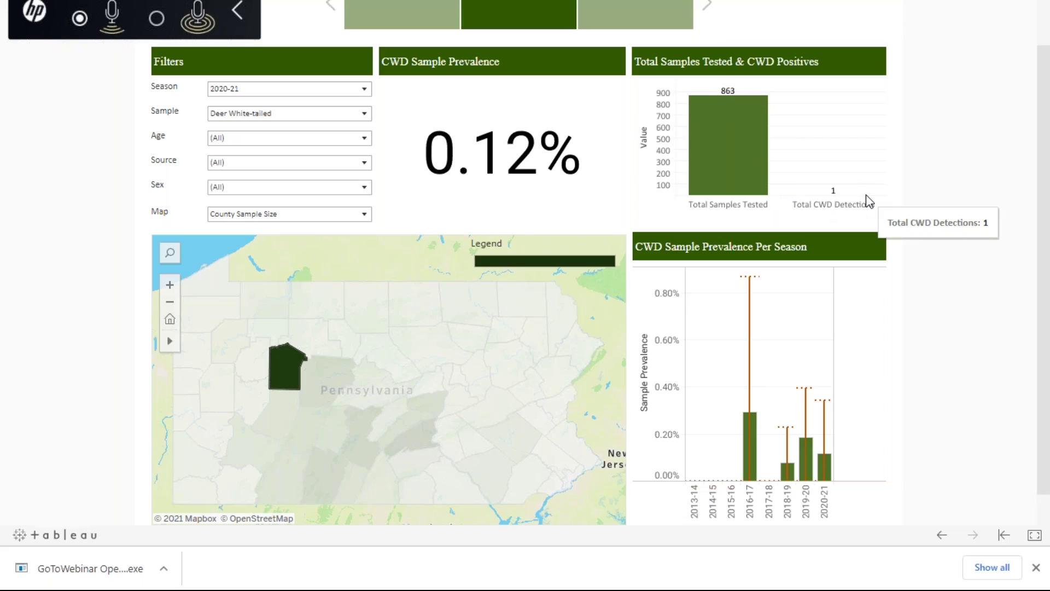
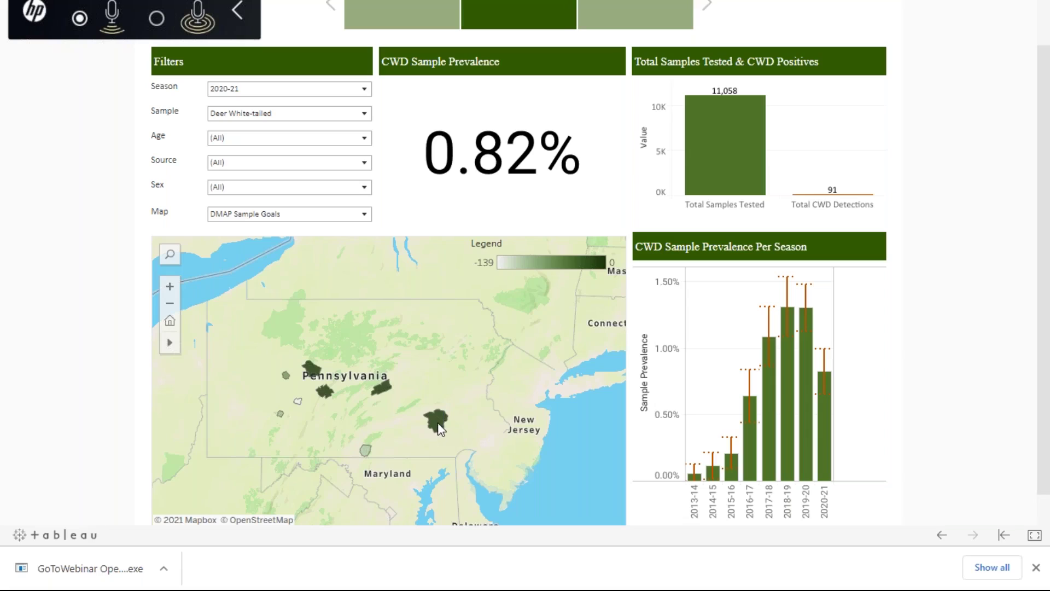
# - Inspect units 4315 and 4316 on the DMAP Sample Goals map and filter the figures to unit 4316
pyautogui.moveTo(438, 423)
pyautogui.moveTo(387, 386)
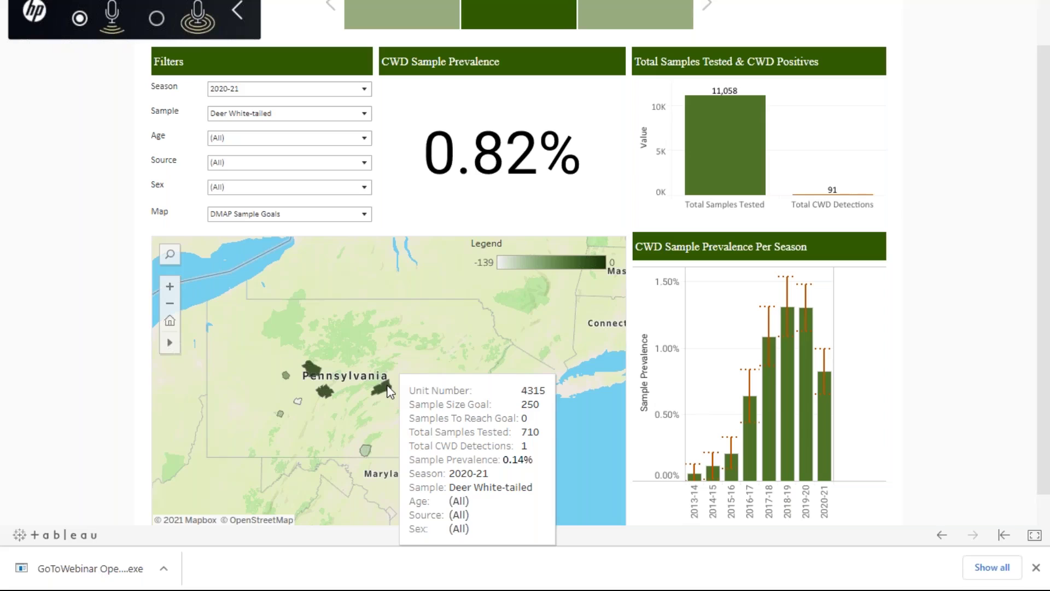
pyautogui.moveTo(326, 397)
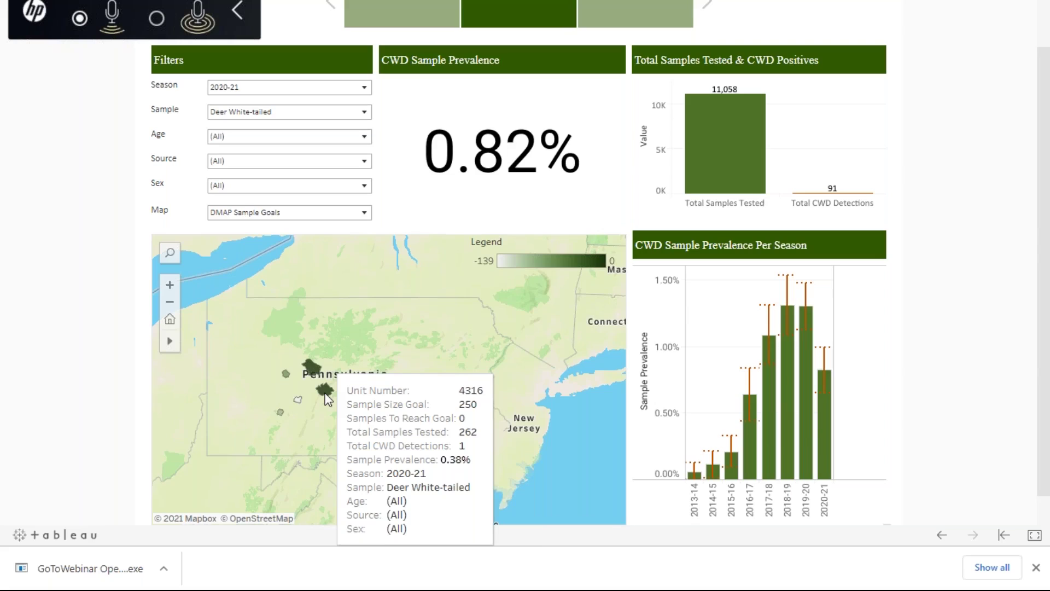
pyautogui.click(326, 398)
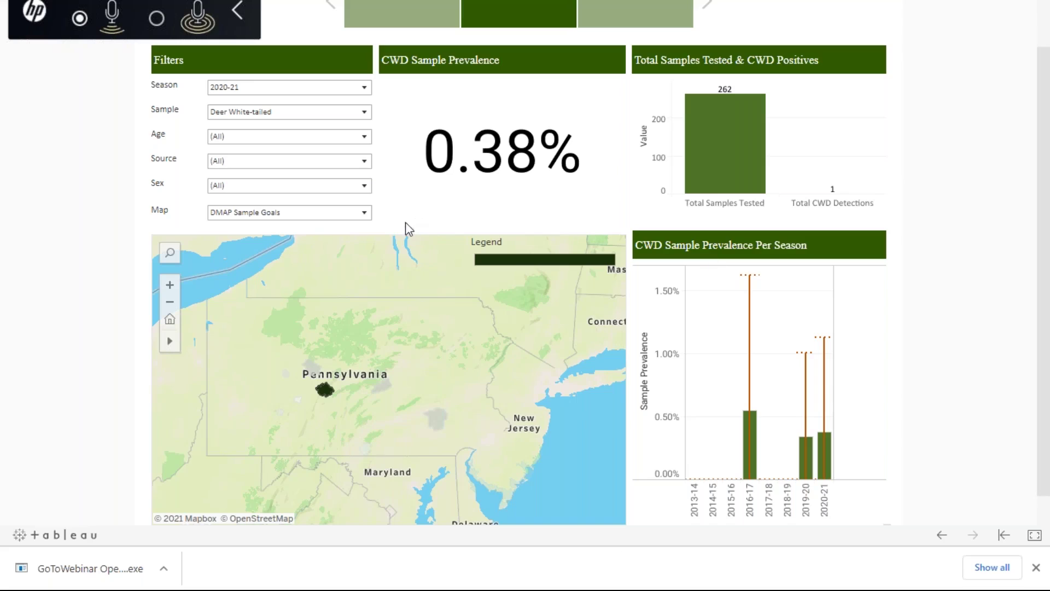
# - Set the map to Established Area Sample Prevalence and filter the figures to the established area
pyautogui.click(365, 215)
pyautogui.click(344, 290)
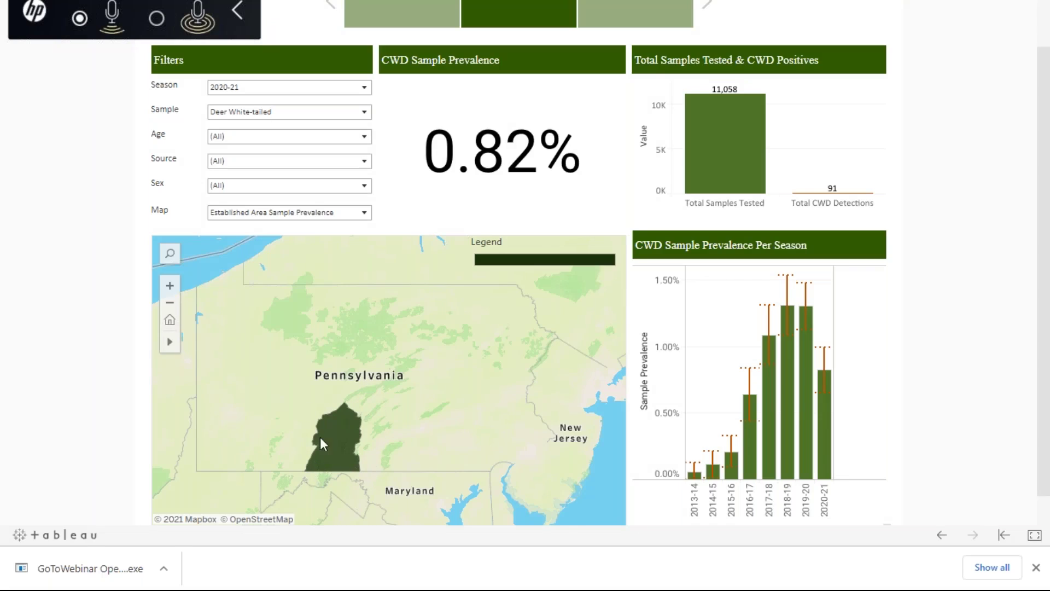
pyautogui.moveTo(335, 441)
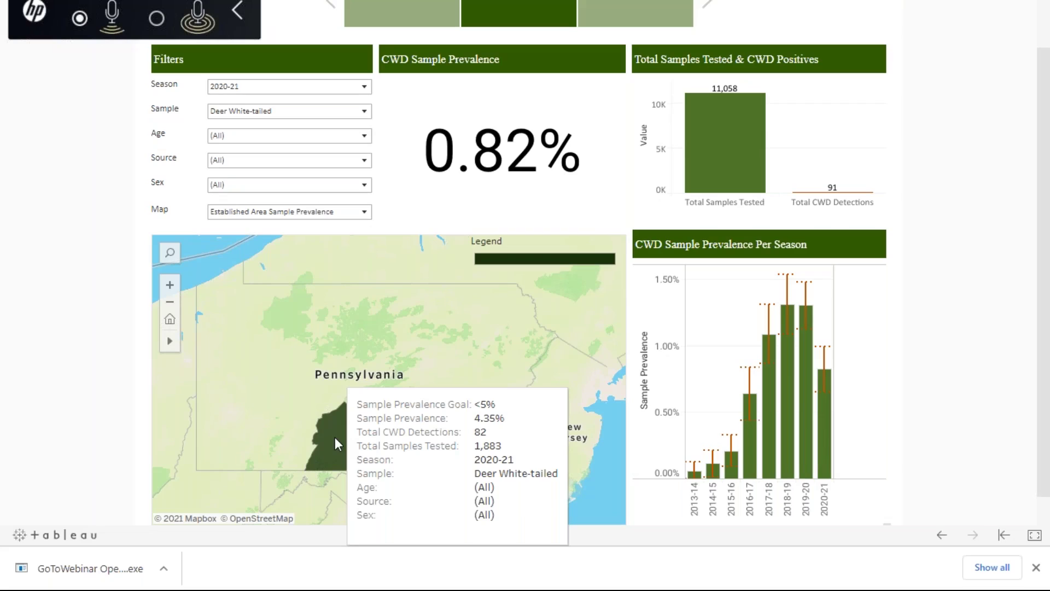
pyautogui.click(335, 437)
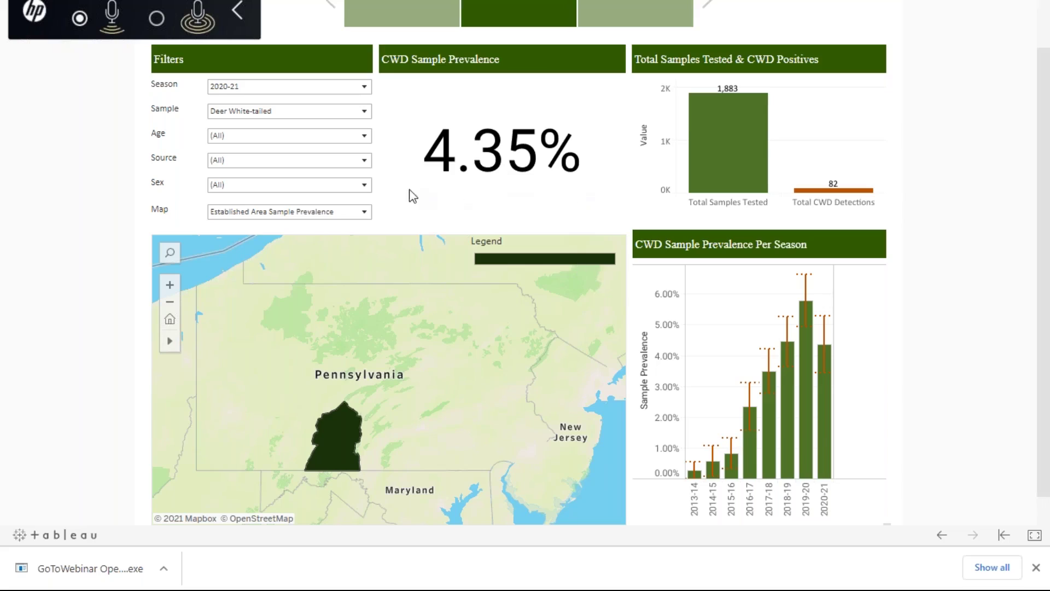
pyautogui.moveTo(401, 192)
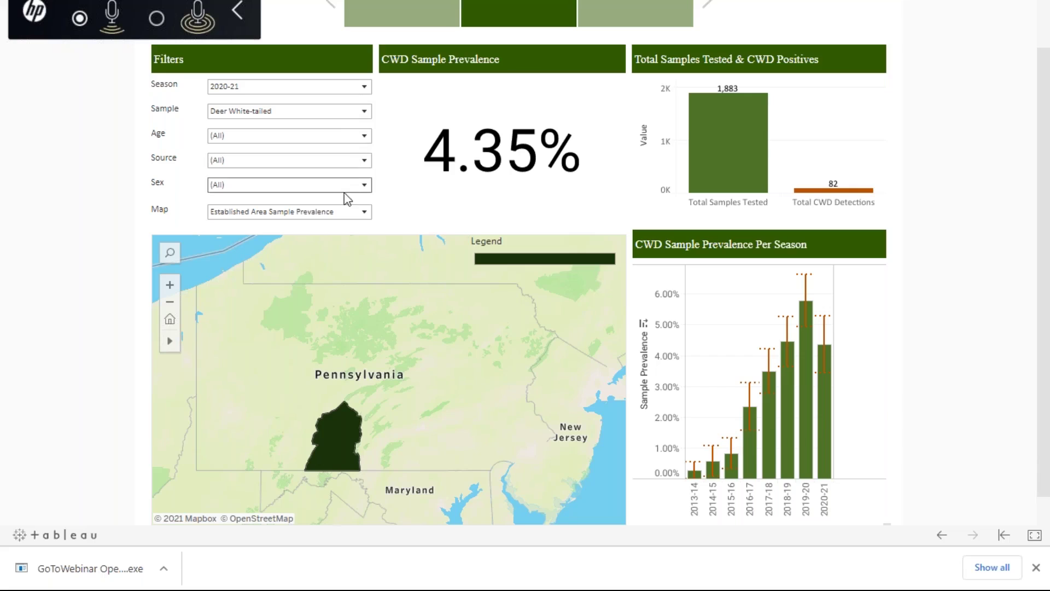
# - Show Sample Statistics and review the sample distribution charts by source, gender and region
pyautogui.scroll(2, 779, 128)
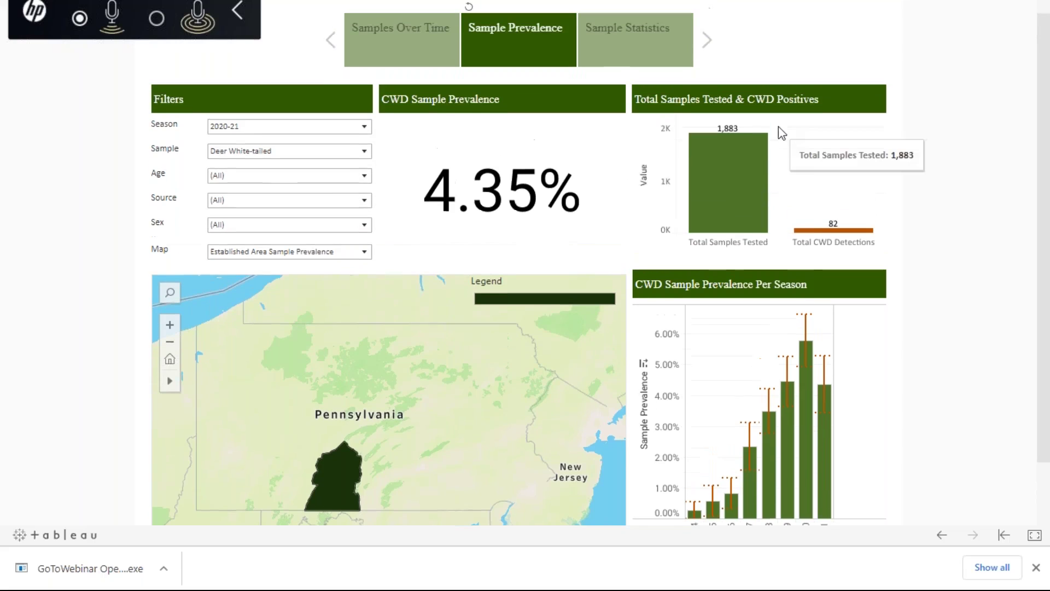
pyautogui.scroll(1, 636, 70)
pyautogui.click(637, 74)
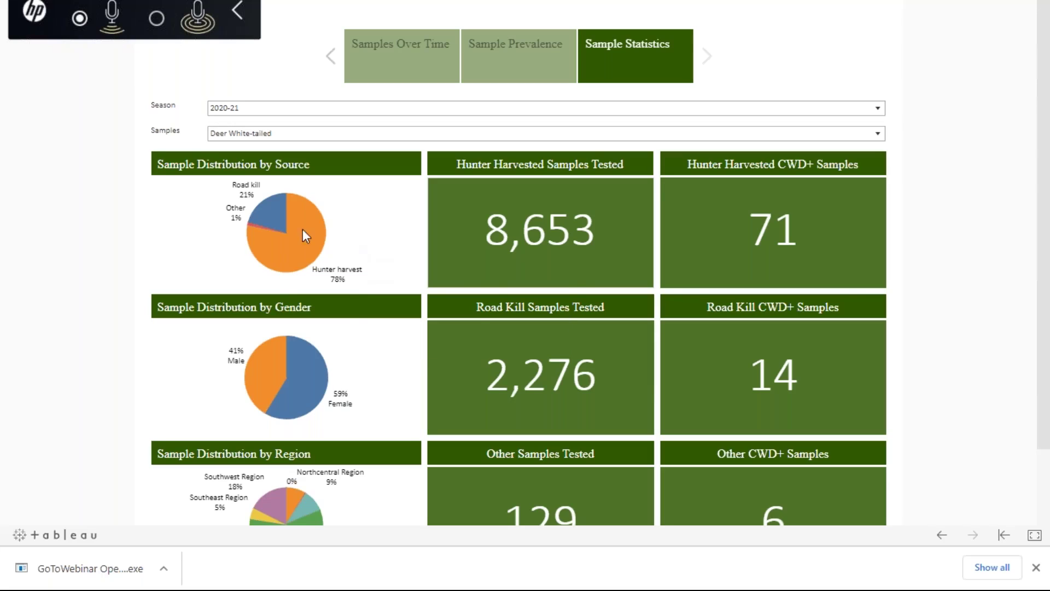
pyautogui.moveTo(283, 261)
pyautogui.scroll(-2, 284, 413)
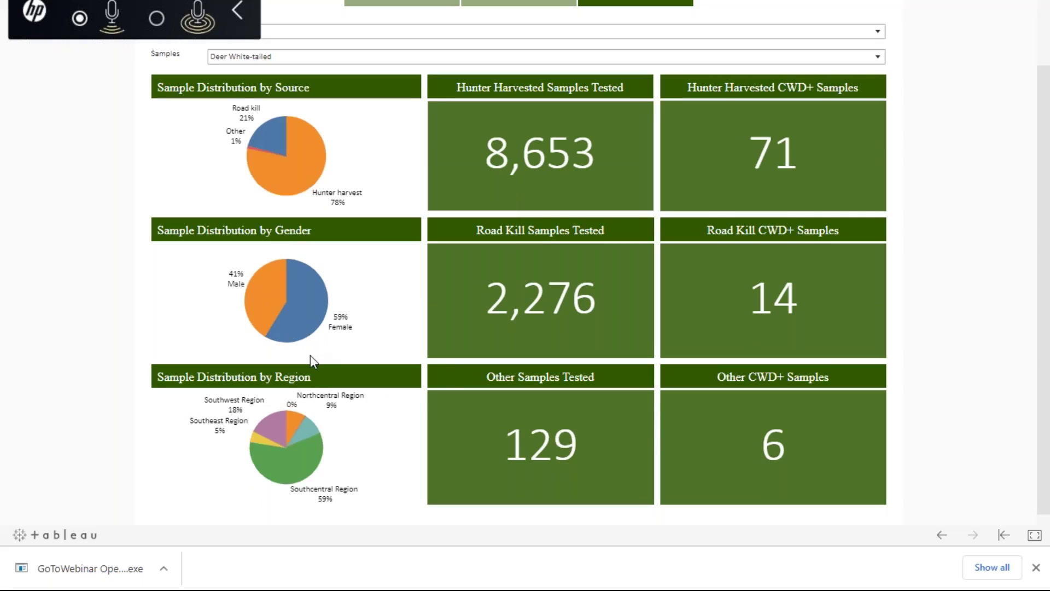
# - Check the hunter harvested, road kill and other sample totals, including the breakdown of other samples tested
pyautogui.moveTo(619, 122)
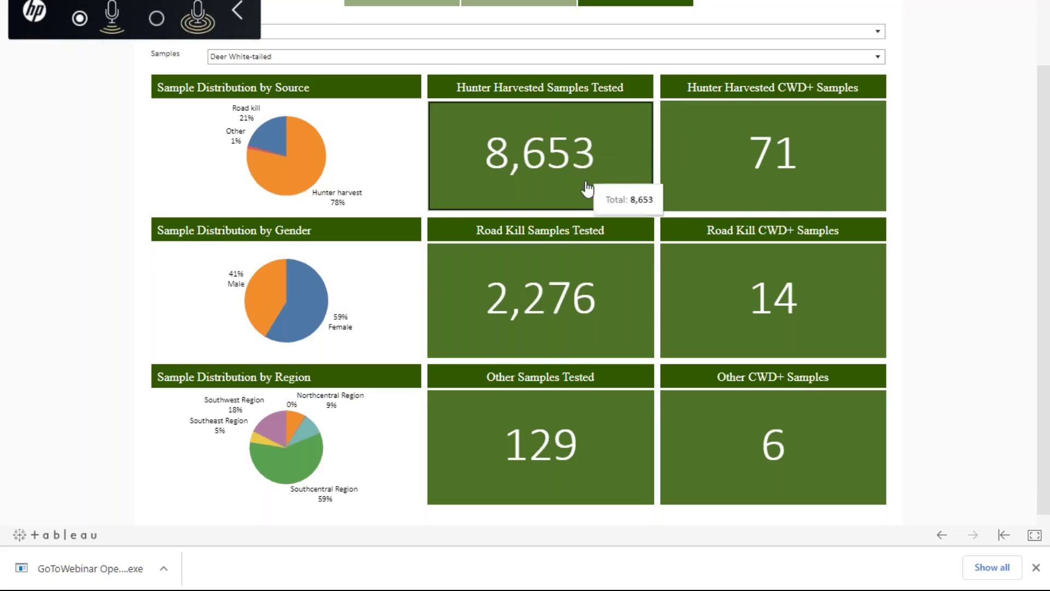
pyautogui.moveTo(609, 289)
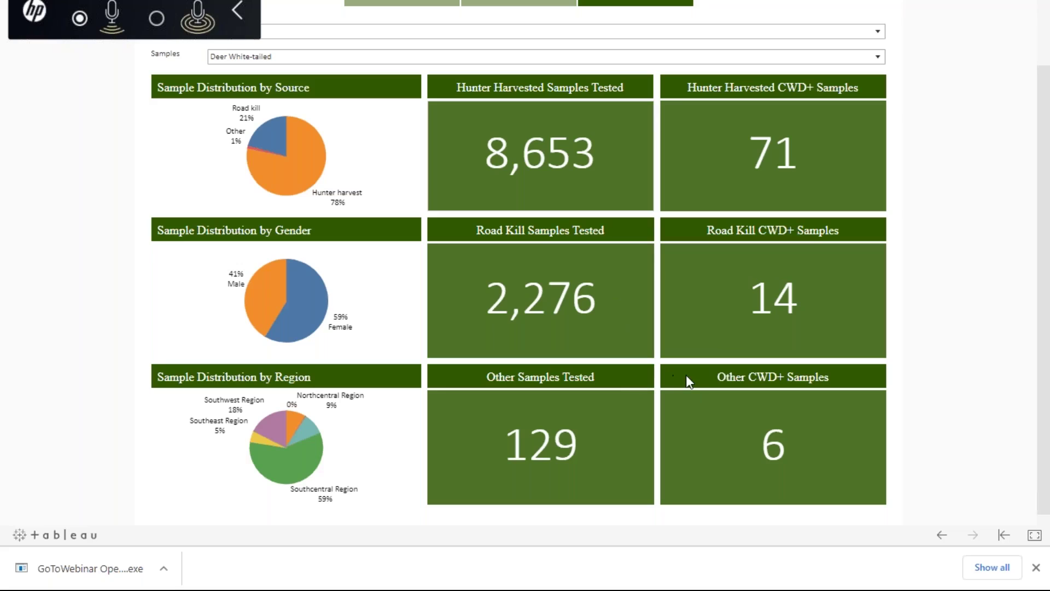
pyautogui.moveTo(571, 440)
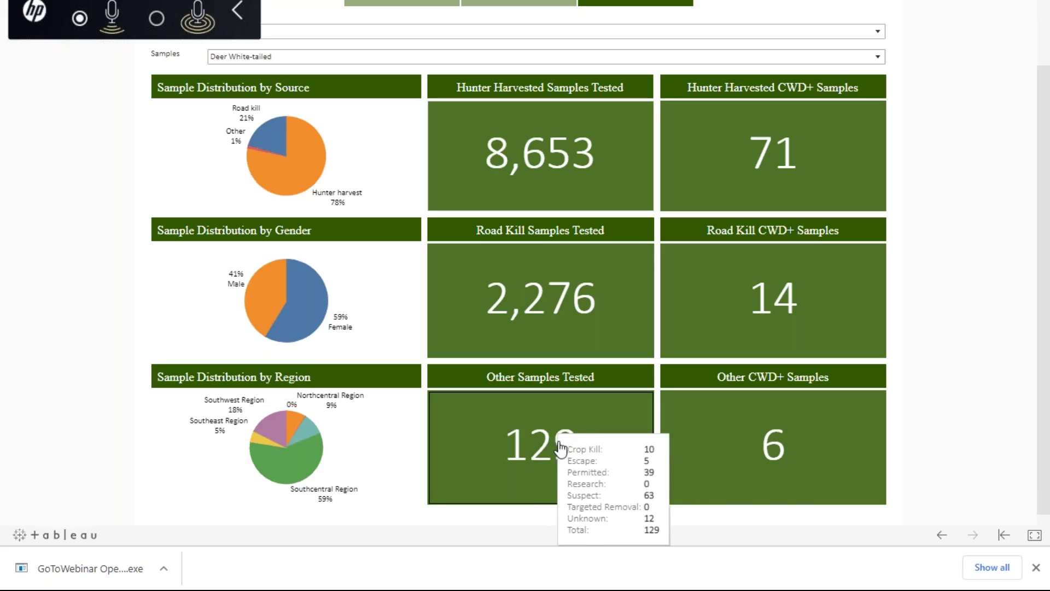
pyautogui.moveTo(727, 444)
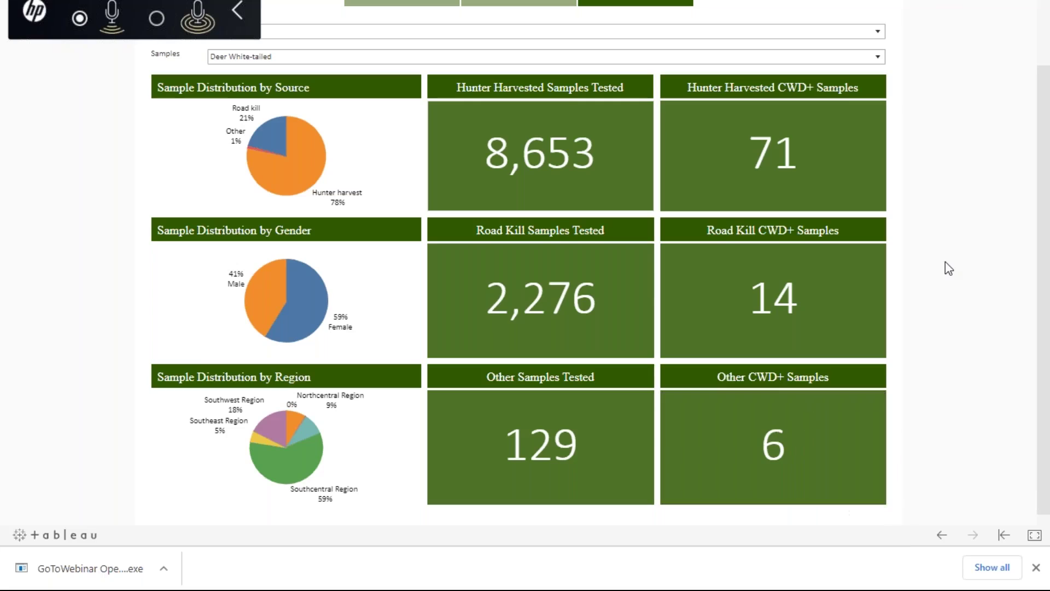
pyautogui.scroll(2, 946, 261)
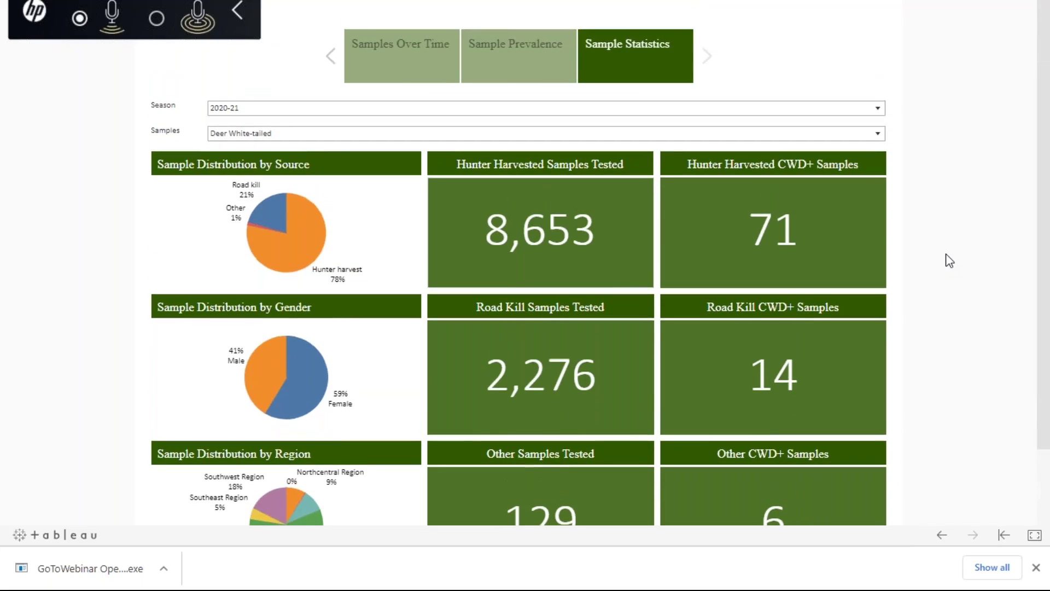